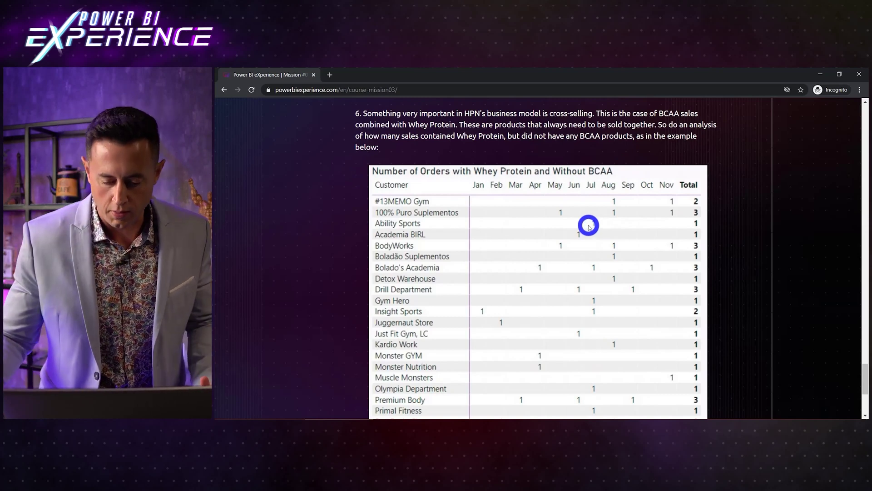
Step: Scroll the Mission 03 course page to the matrix example totalling 35 Whey-Protein-without-BCAA orders
scroll(602, 271, "down", 2)
scroll(701, 323, "down", 1)
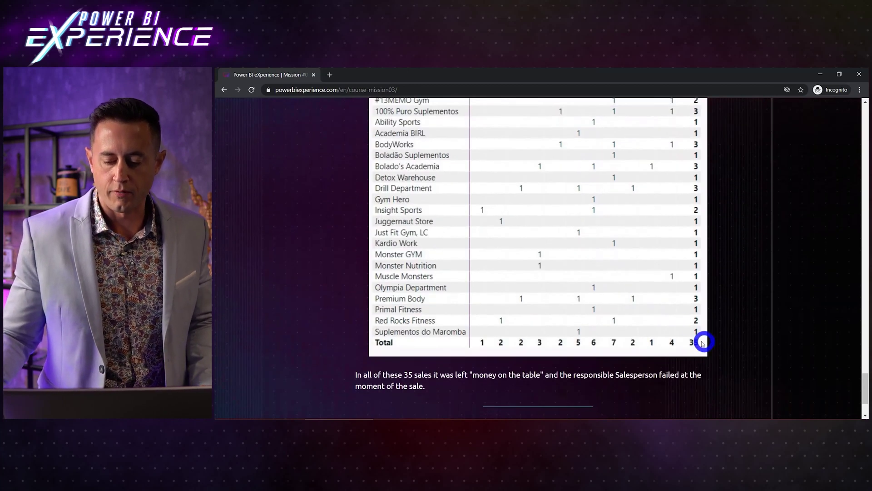
scroll(688, 327, "up", 2)
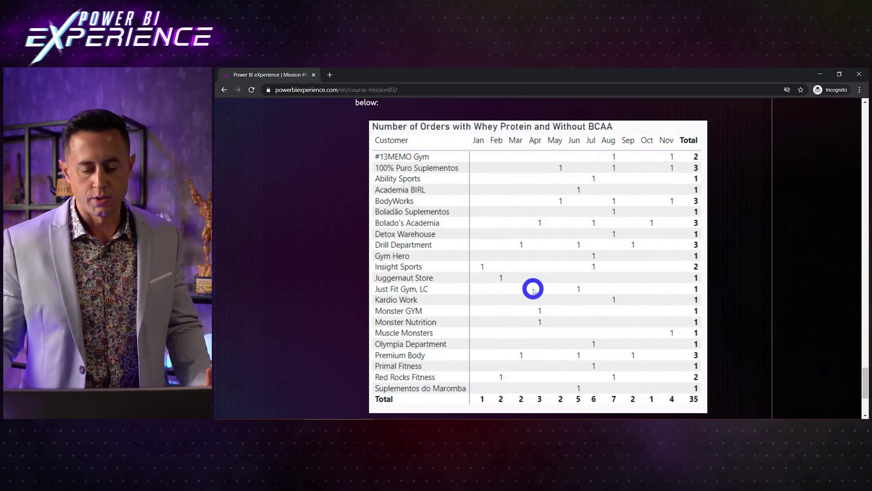
scroll(532, 289, "down", 1)
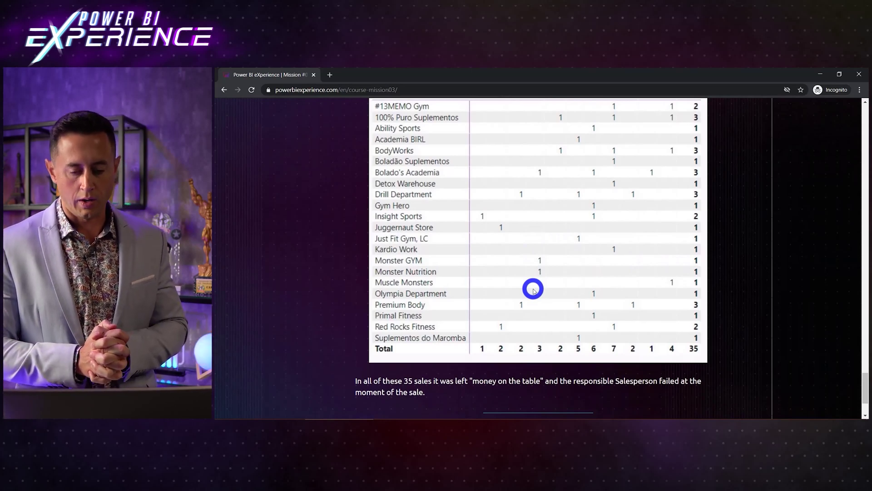
scroll(527, 281, "up", 1)
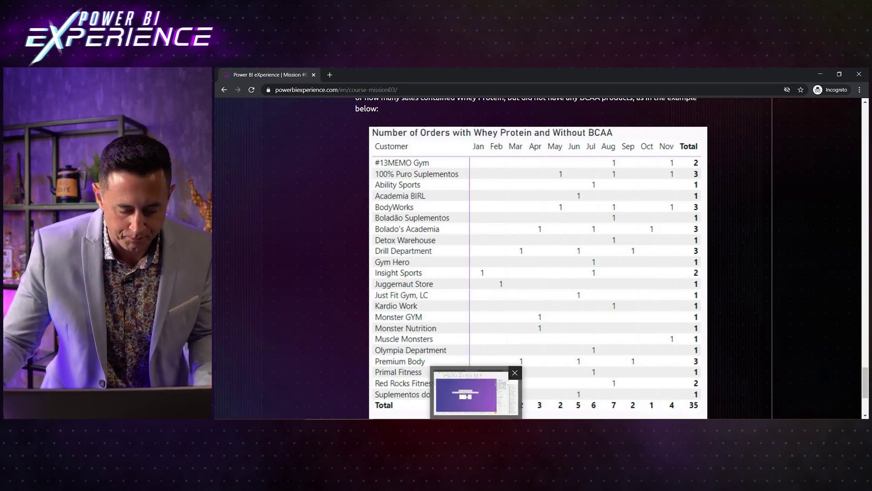
Step: In Power BI, start a new Key Measures measure 'Orders With Whey Protein' using CALCULATE
left_click(475, 425)
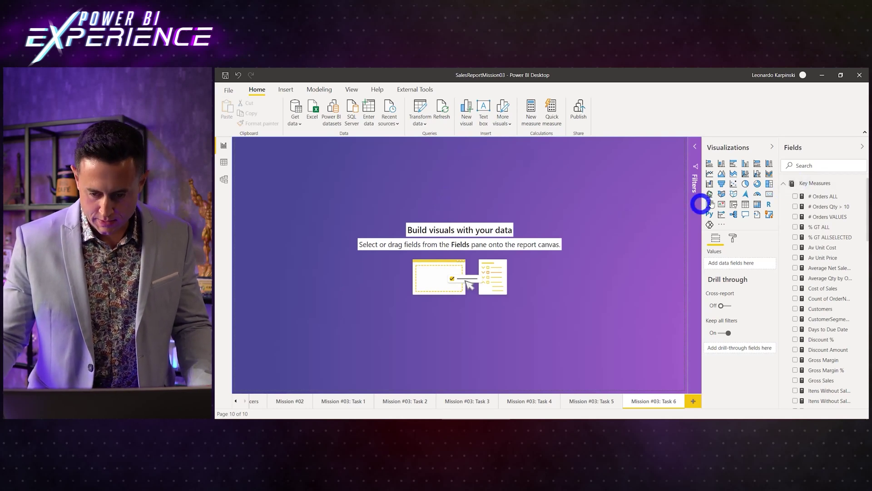
right_click(803, 184)
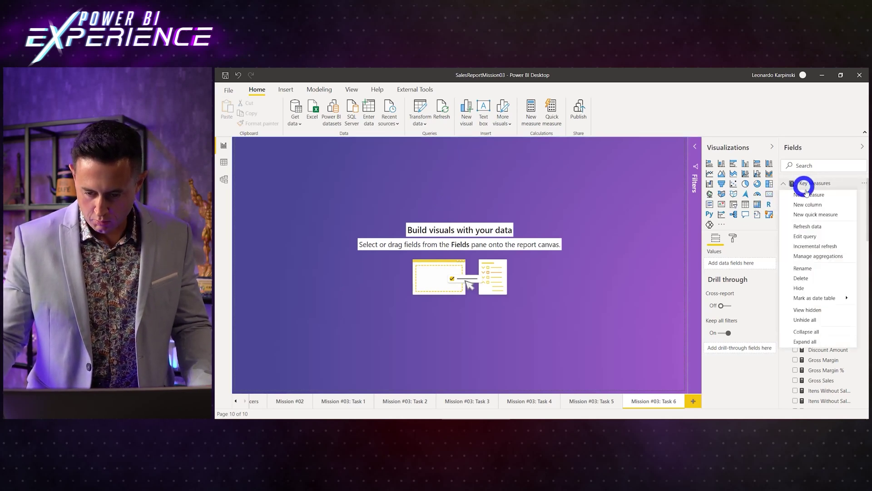
left_click(806, 194)
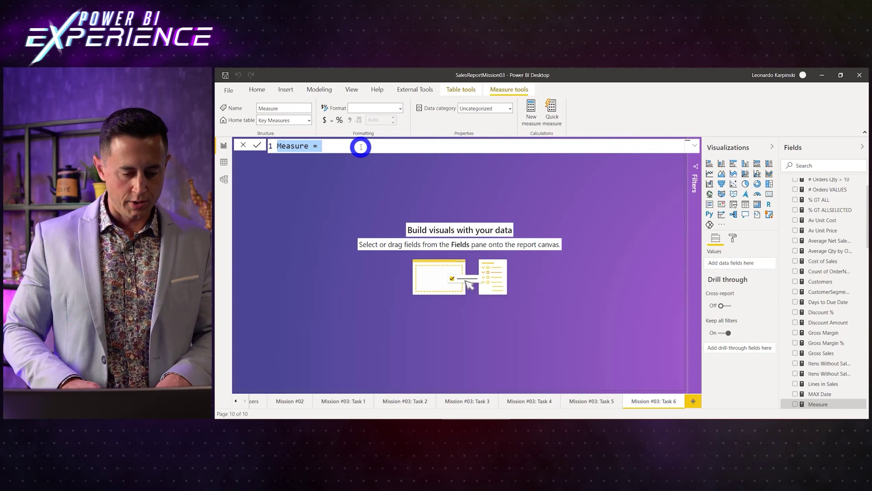
type("Orders With W")
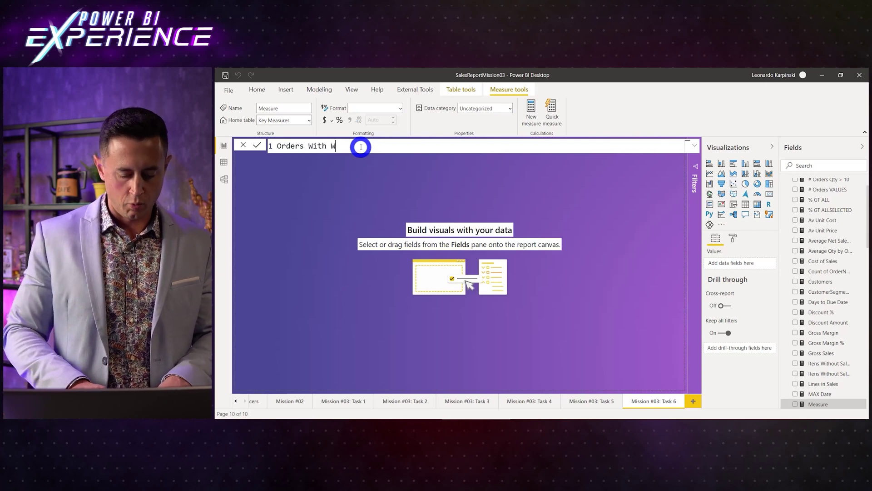
type("hey Protein ")
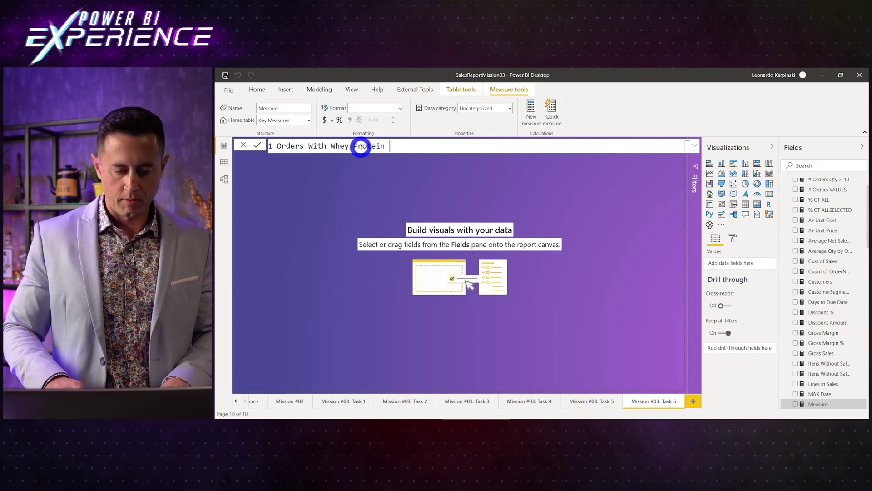
type("=")
key("shift+Return")
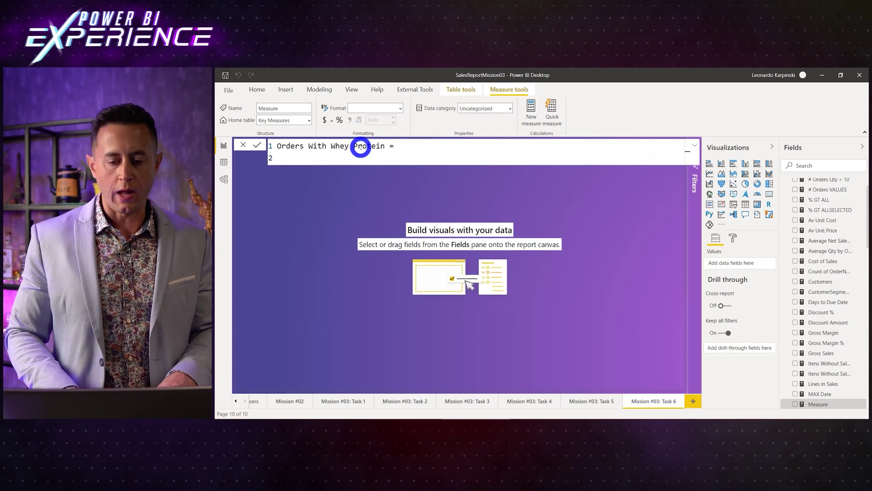
type("CA")
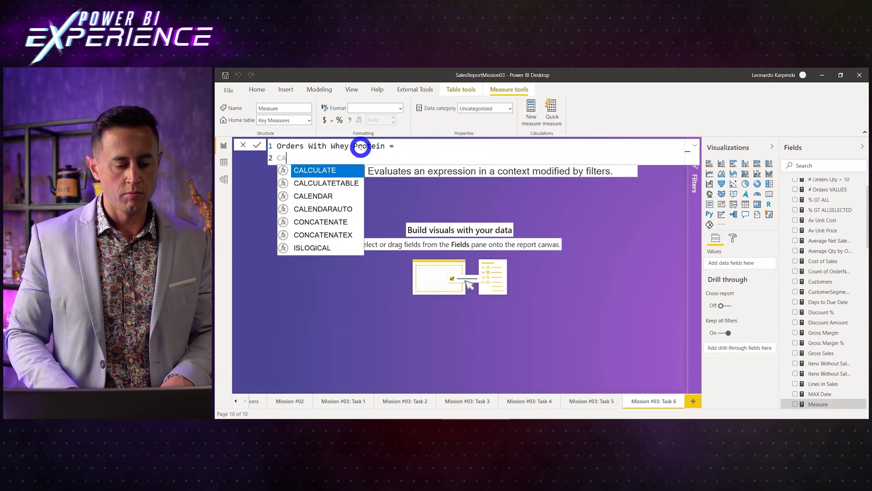
key("Tab")
key("shift+Return")
Step: Add DISTINCTCOUNT(Sales[SalesOrderNumber]) as the expression CALCULATE evaluates
type("DISTIN")
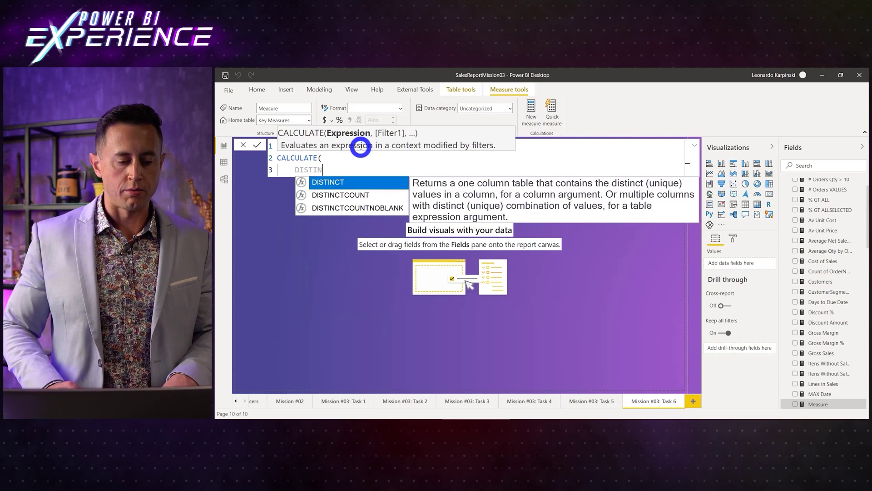
key("Down")
key("Tab")
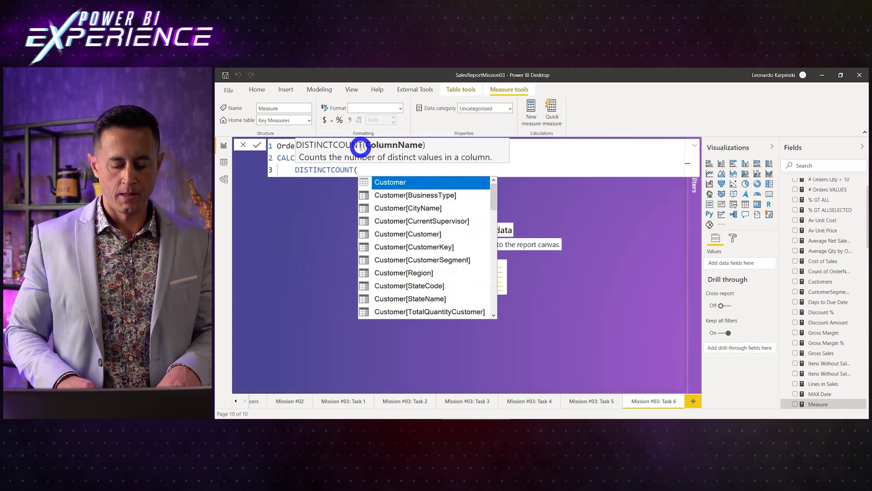
type("order")
key("Down")
key("Down")
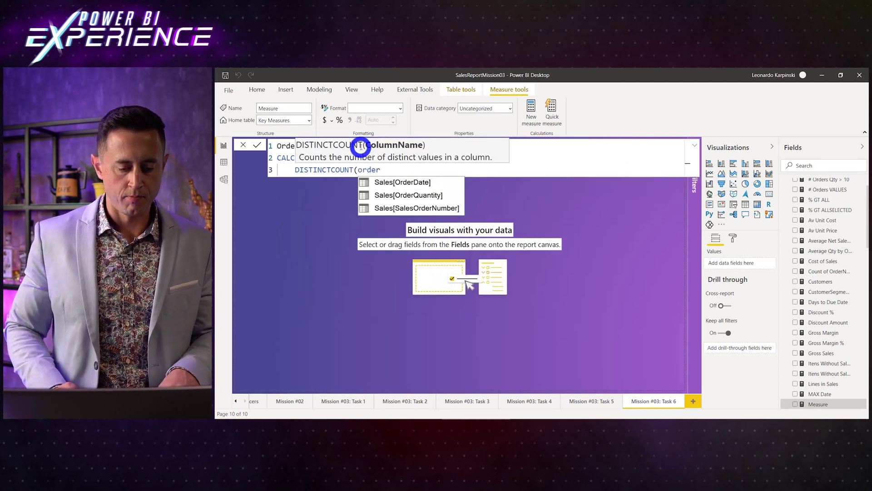
key("Tab")
type(")")
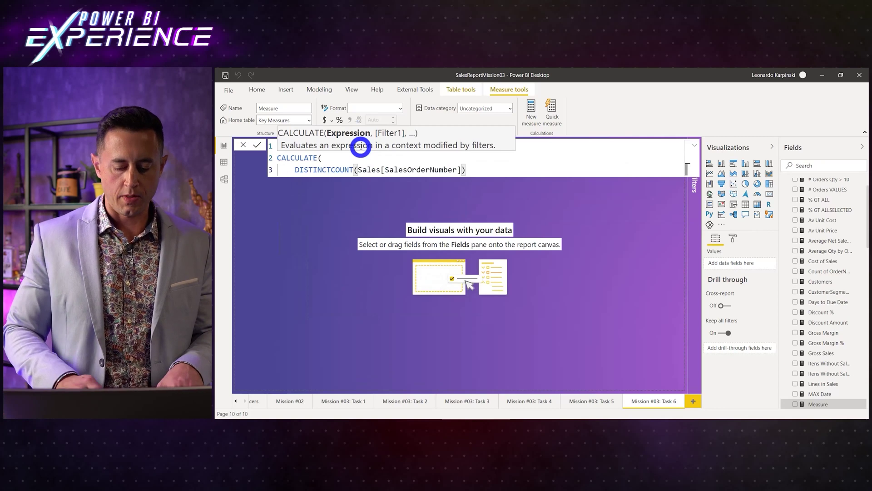
type(",")
Step: Filter it to 'Product'[SubcategoryName] = "Whey Protein", close the formula and commit the measure
key("shift+Return")
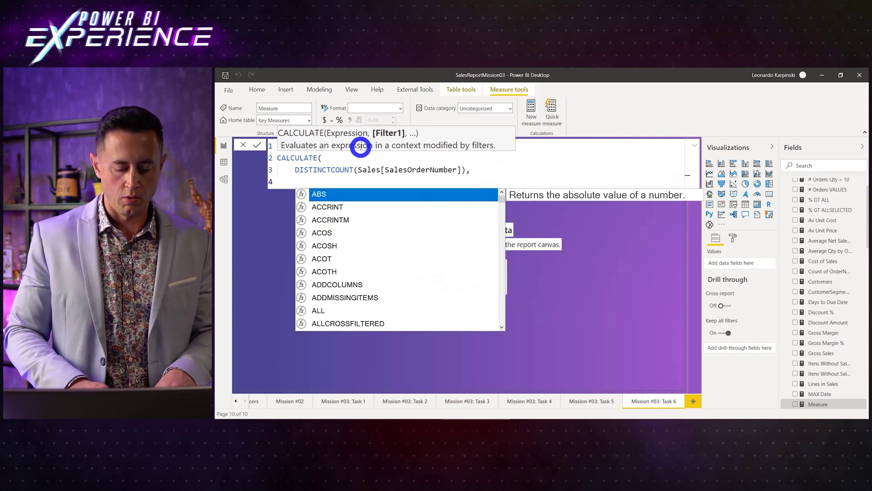
type("subc")
key("Tab")
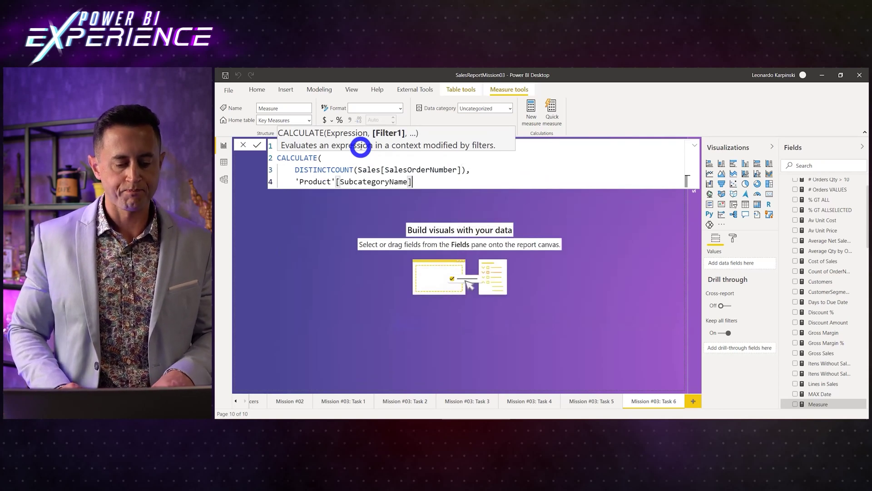
type("= ")
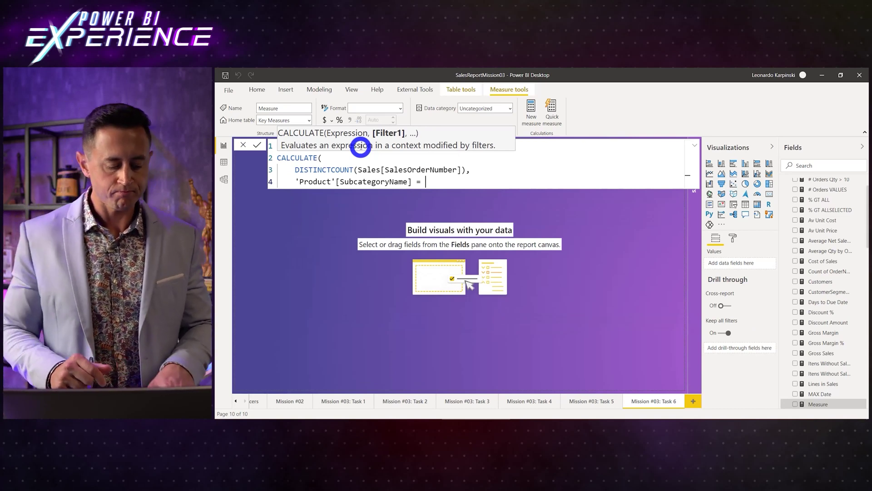
type("\"")
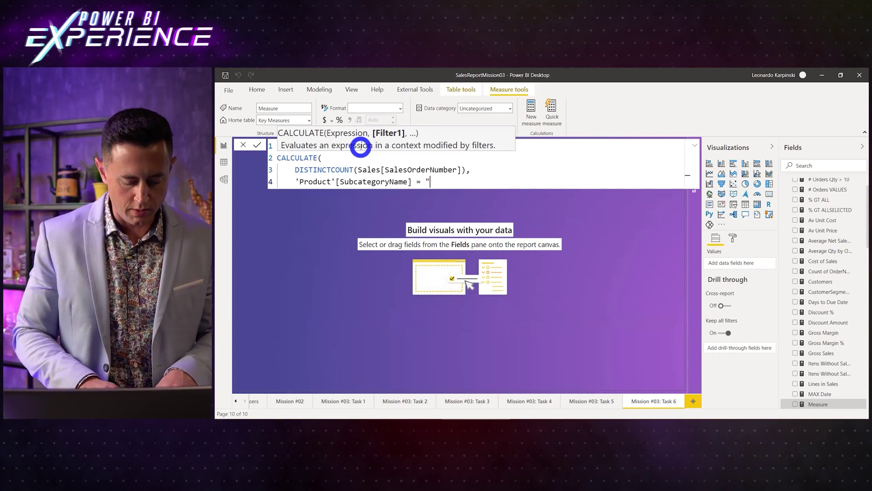
type("Whey ")
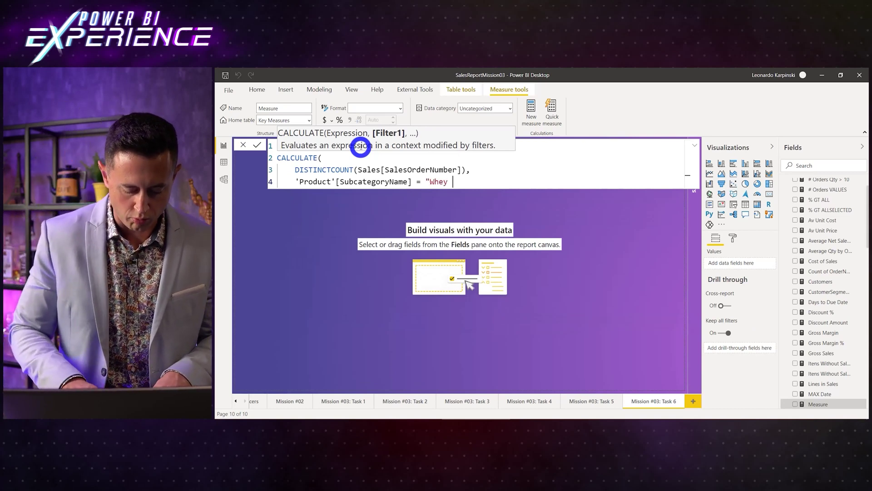
type("Protein\"")
key("shift+Return")
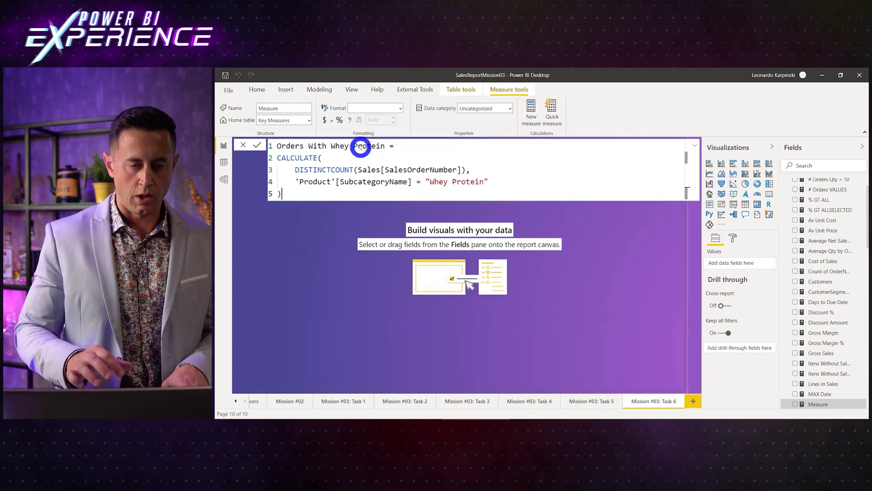
type(")")
key("Return")
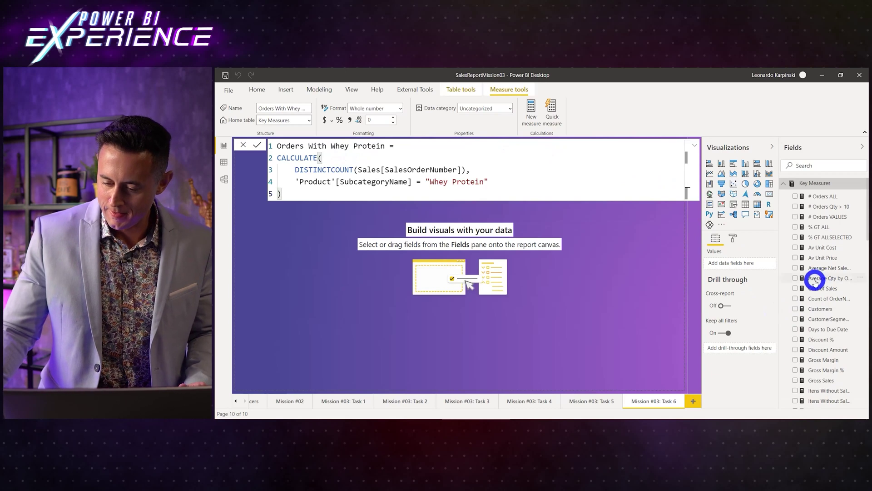
scroll(818, 291, "down", 10)
Step: Place Orders With Whey Protein on the page as a card, moved up and widened
left_click_drag(817, 327, 301, 279)
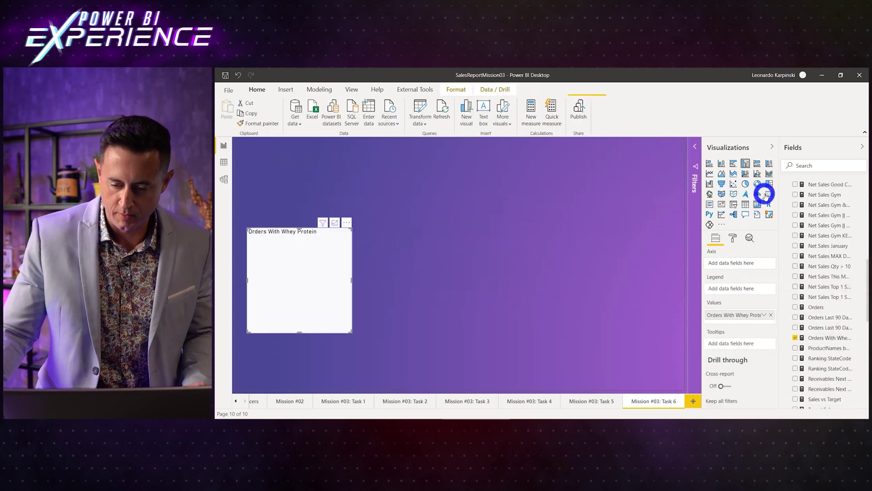
left_click(769, 194)
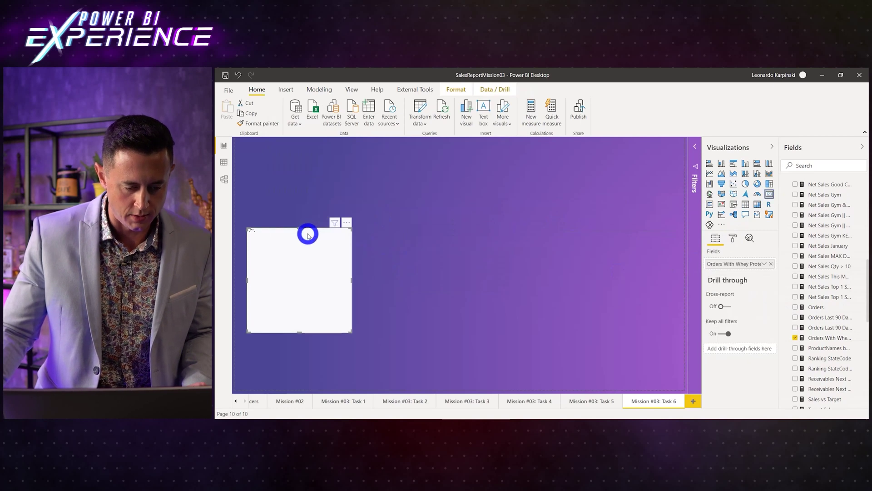
left_click_drag(346, 233, 395, 182)
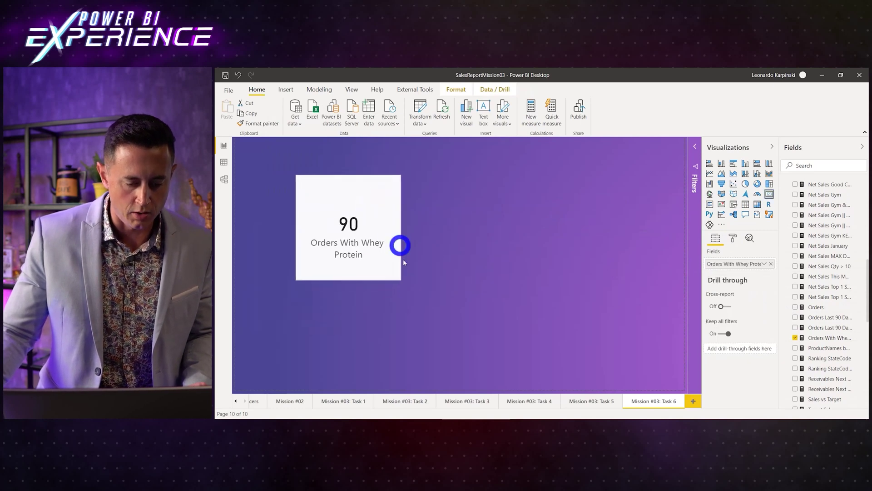
left_click_drag(401, 283, 437, 289)
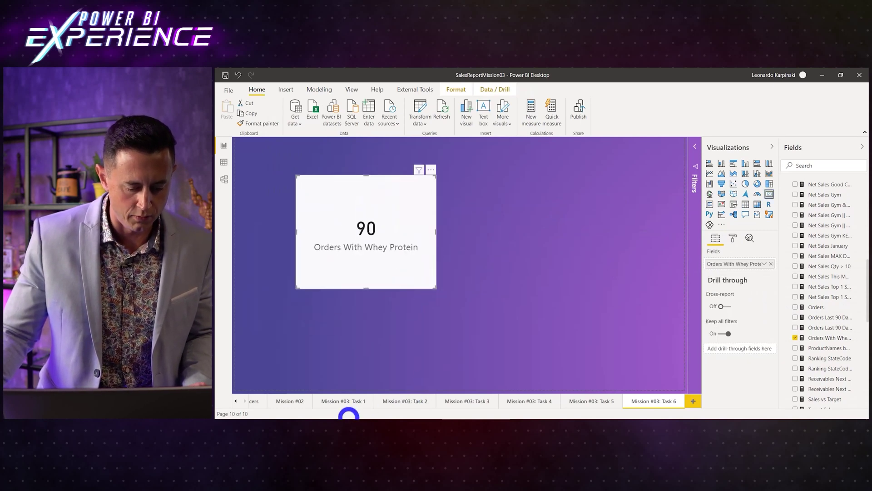
Step: Compare with the course example, then shrink the card, move it left and down, and open its formula
left_click(347, 417)
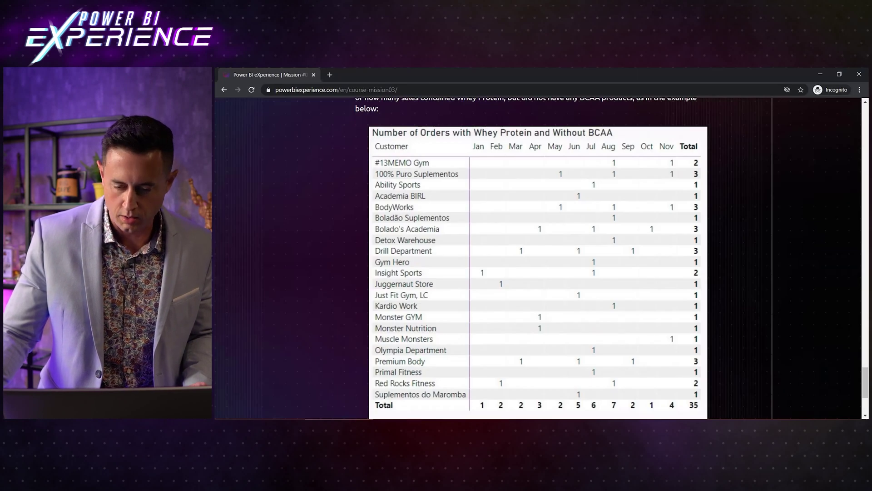
left_click(473, 390)
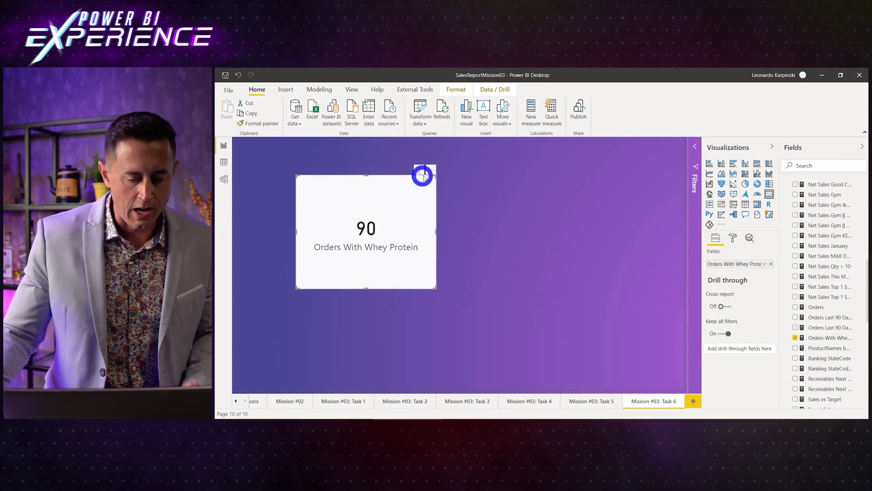
left_click_drag(433, 178, 415, 210)
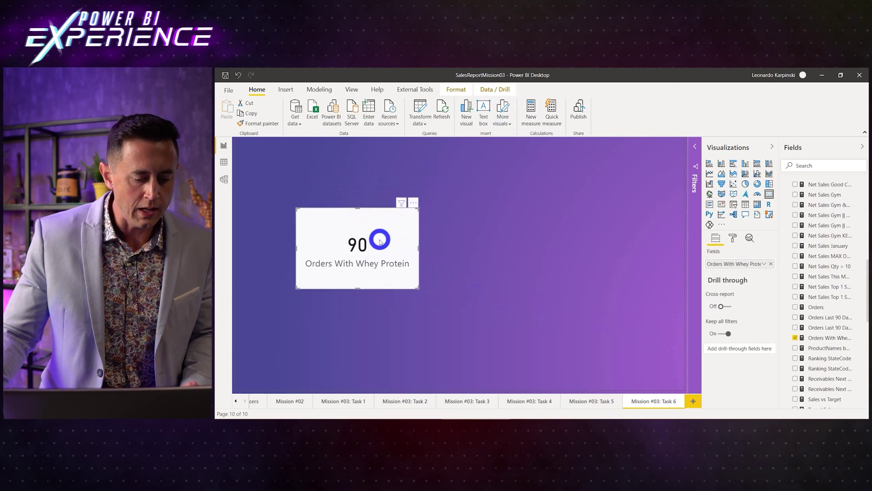
left_click_drag(380, 239, 341, 261)
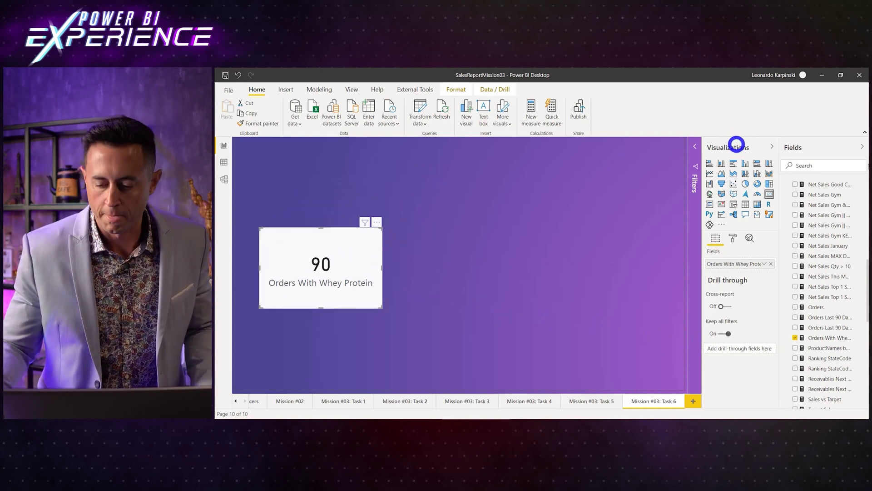
left_click(825, 338)
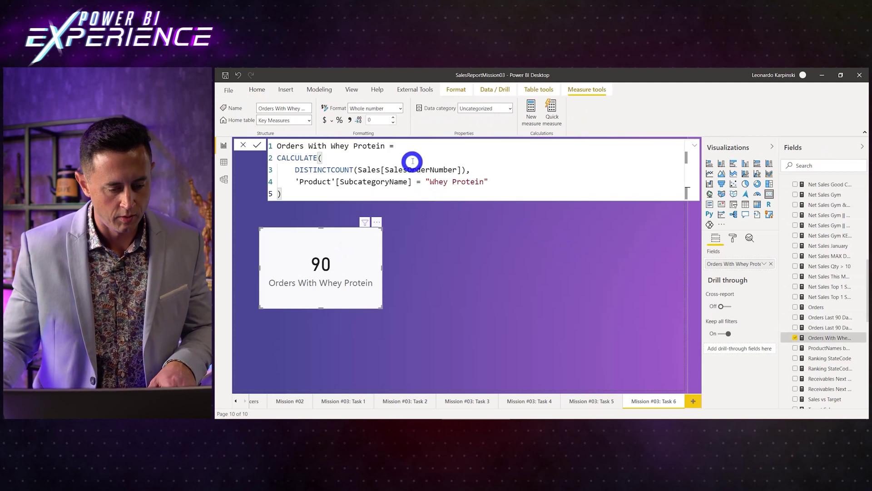
Step: Create a new Key Measures measure from the copied formula with its filter changed to "BCAA"
left_click(529, 171)
key("ctrl+a")
key("ctrl+c")
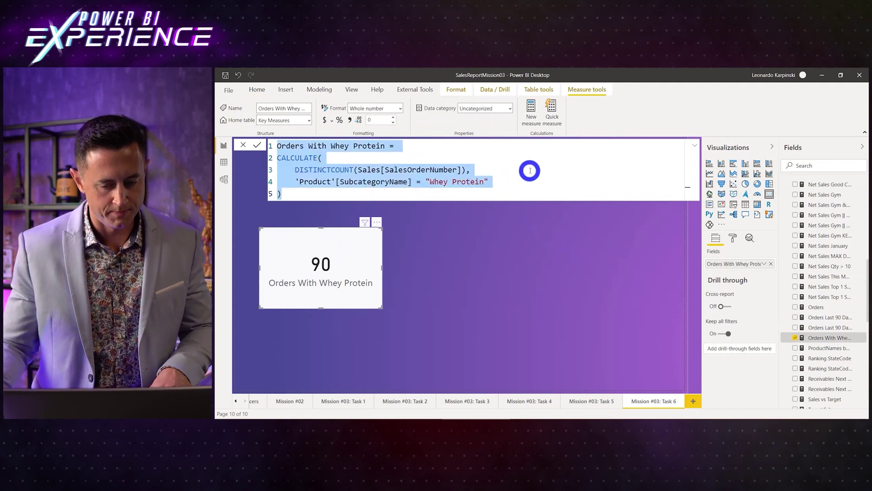
scroll(816, 229, "up", 10)
scroll(816, 229, "up", 3)
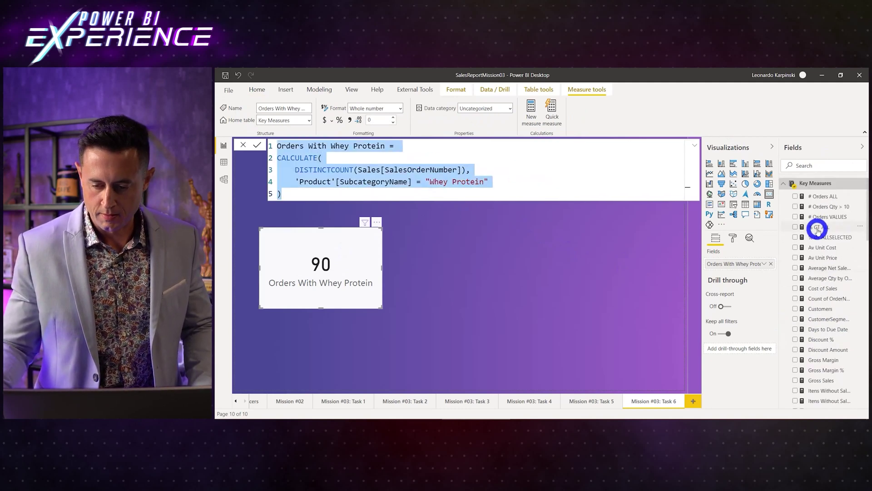
left_click(805, 182)
right_click(805, 184)
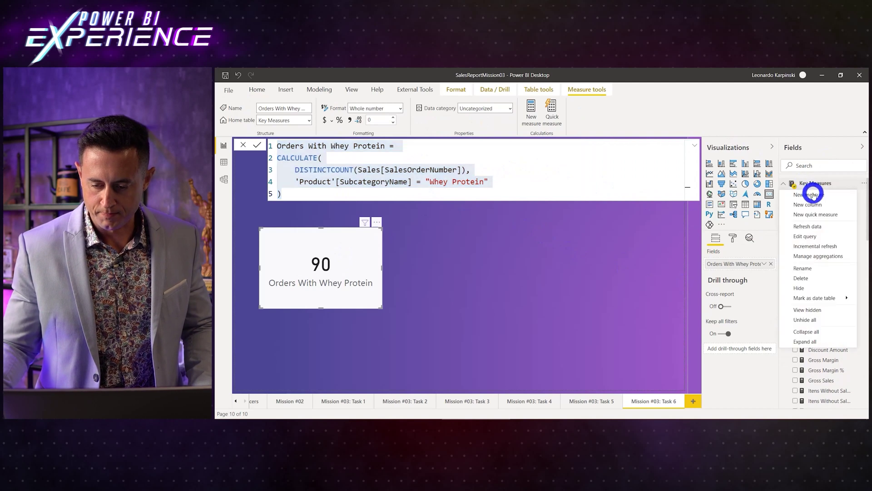
left_click(814, 197)
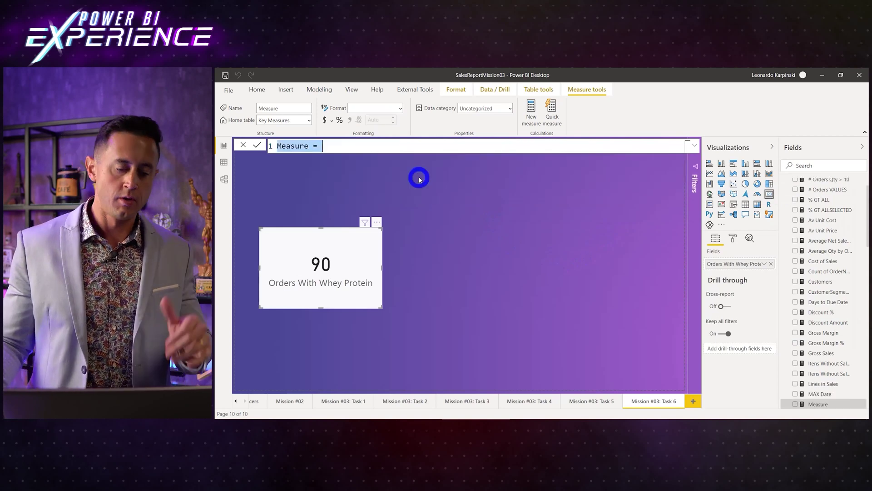
key("ctrl+v")
double_click(378, 147)
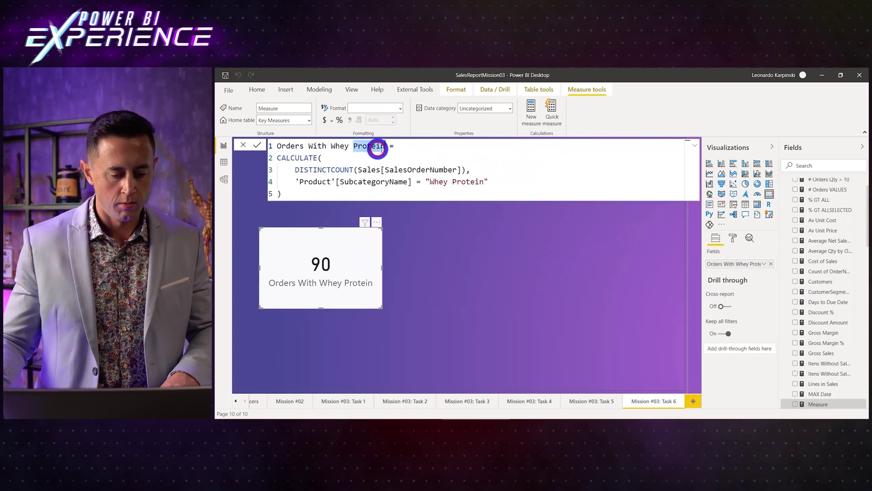
type("BCAA")
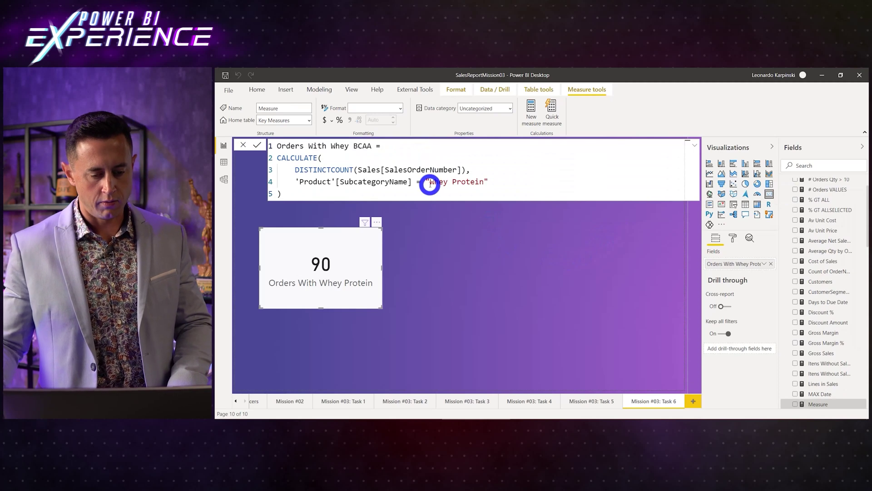
left_click_drag(430, 184, 483, 178)
type("BC")
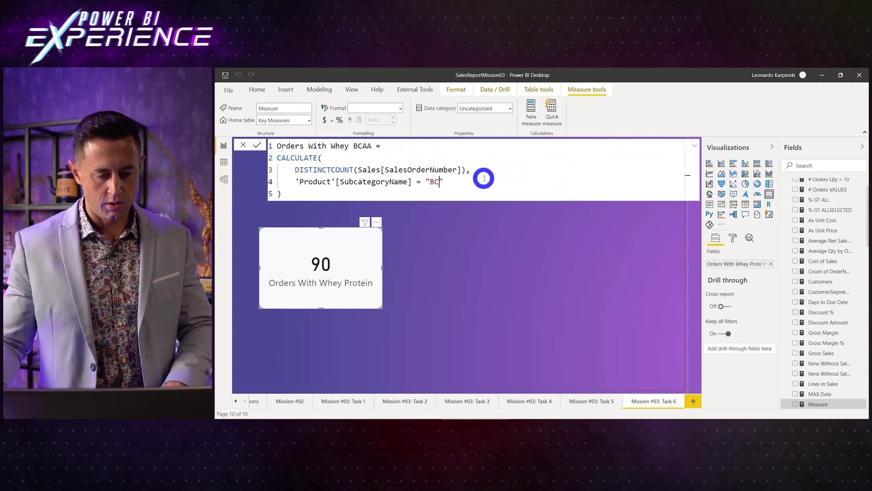
type("AA")
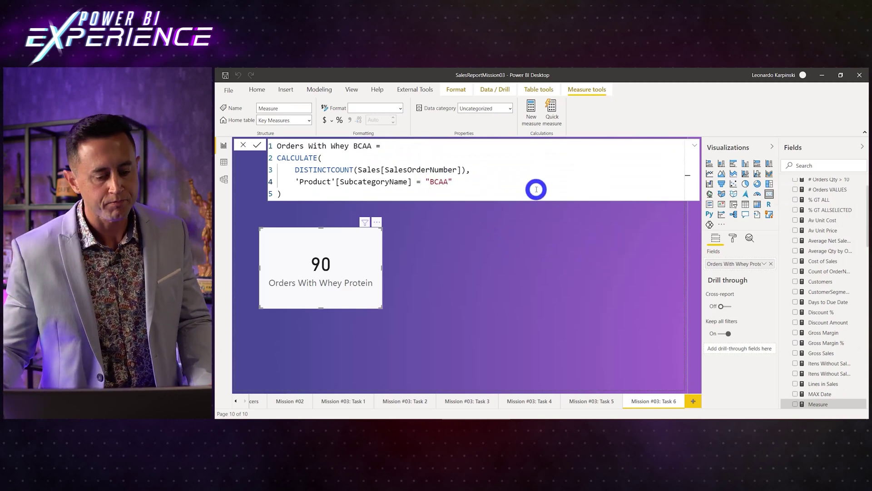
key("Return")
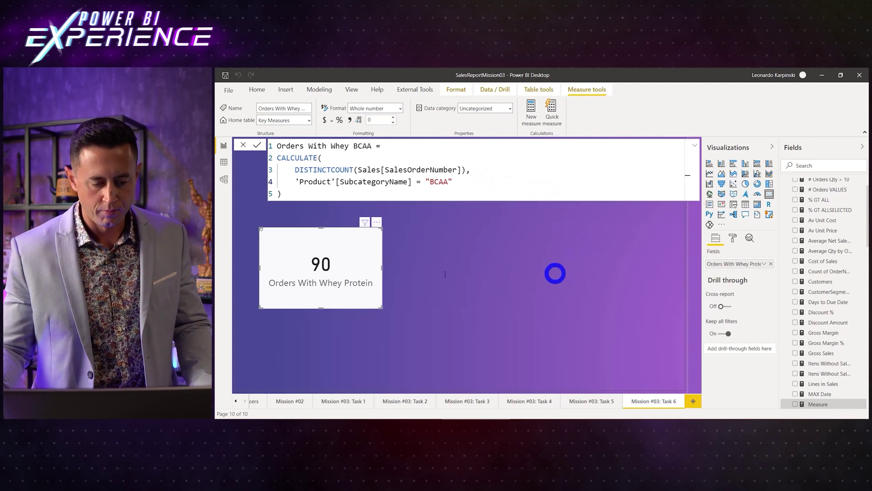
Step: Duplicate the Whey Protein card and align the copy beside it
left_click(338, 271)
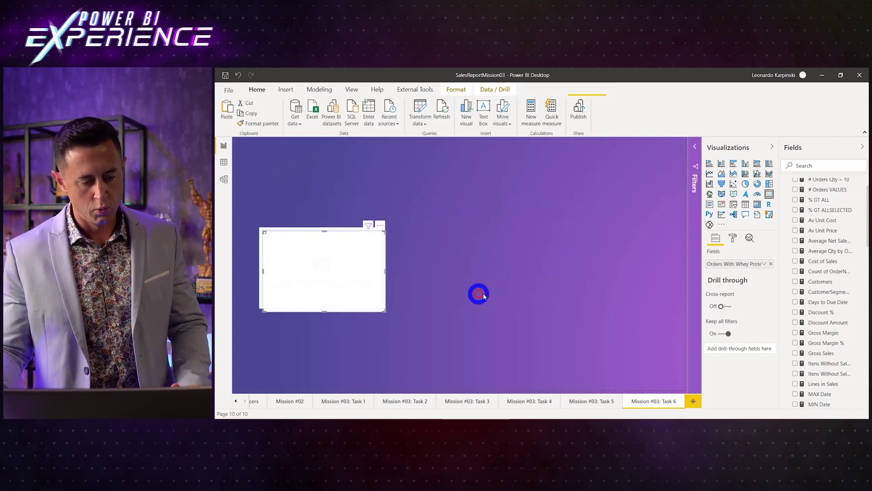
left_click(479, 294)
key("ctrl+v")
left_click_drag(507, 278, 489, 265)
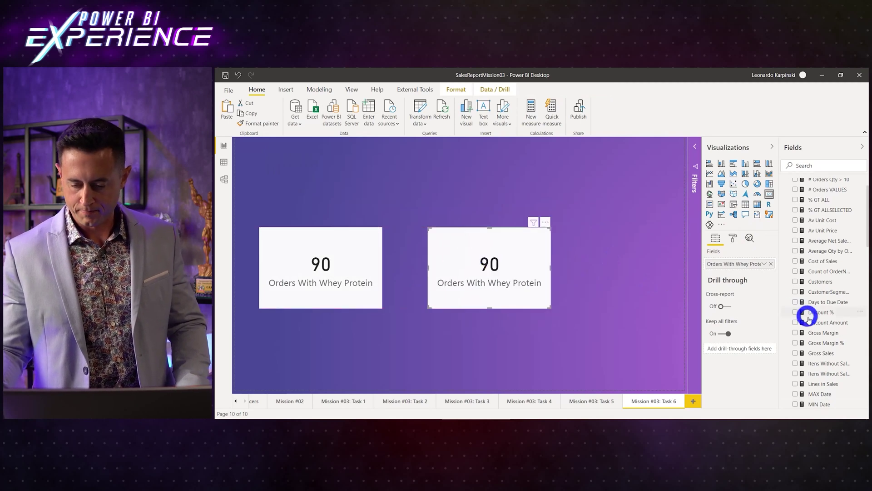
Step: Rename the new measure to Orders With BCAA and show it on the duplicate card, reading 63
scroll(811, 322, "down", 5)
scroll(818, 345, "down", 5)
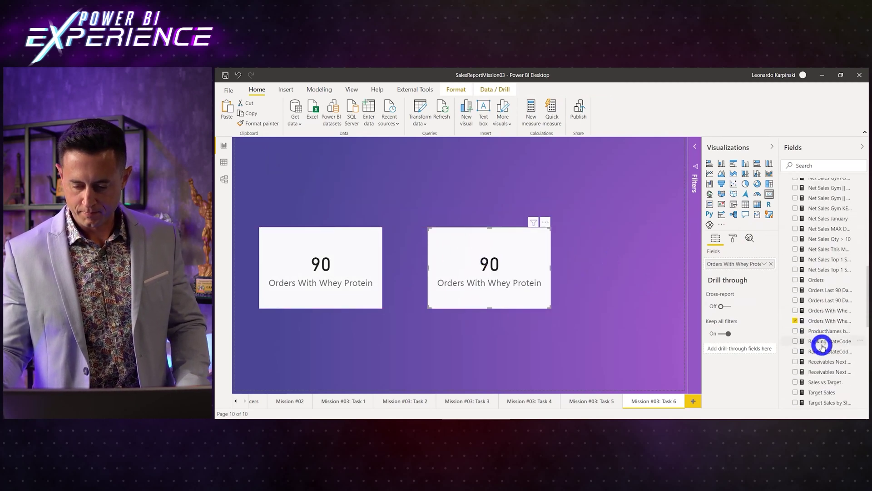
left_click(821, 311)
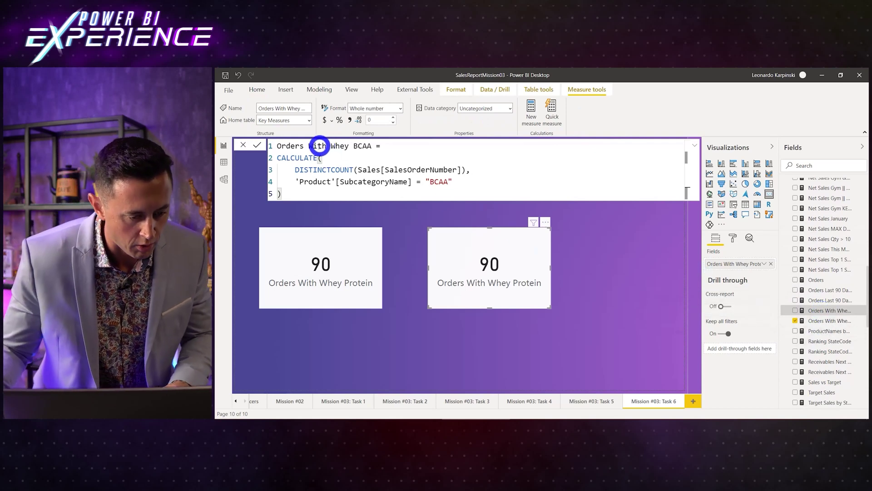
double_click(341, 146)
key("BackSpace")
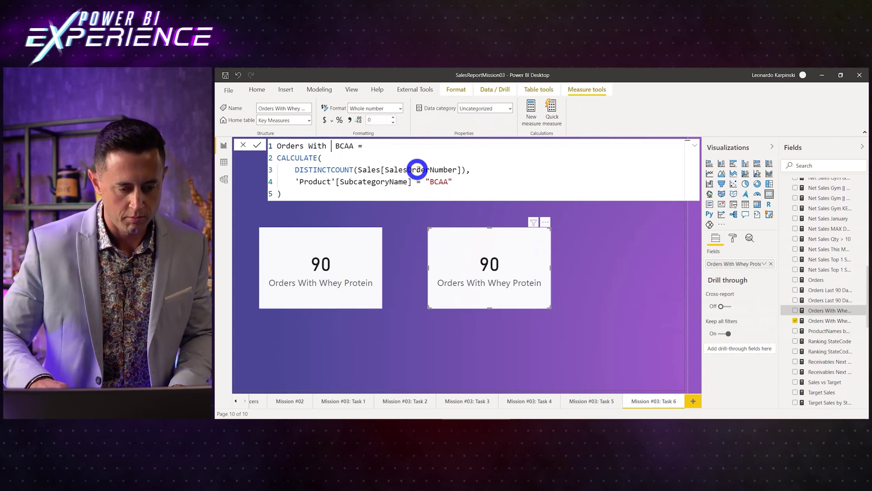
key("BackSpace")
key("Return")
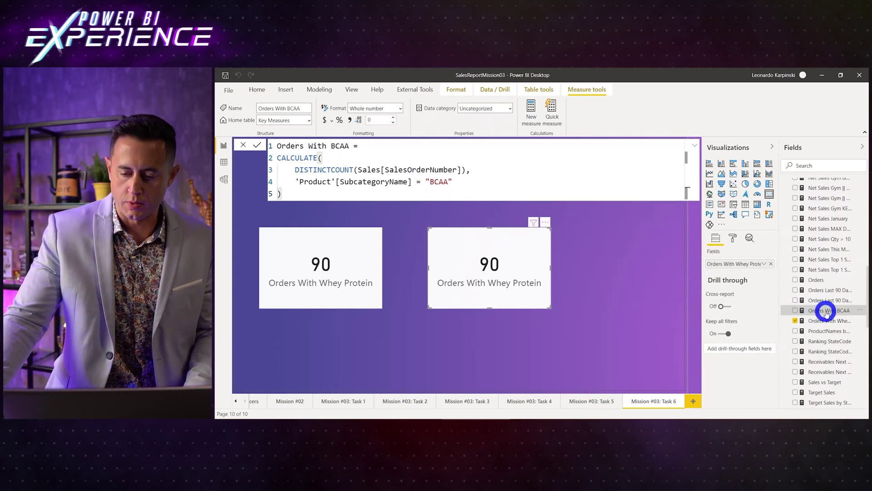
left_click_drag(823, 313, 743, 263)
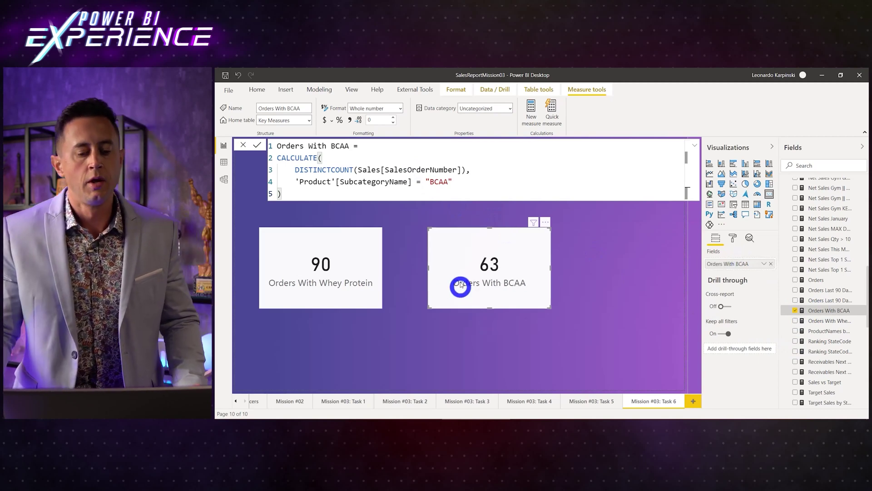
left_click_drag(464, 283, 538, 282)
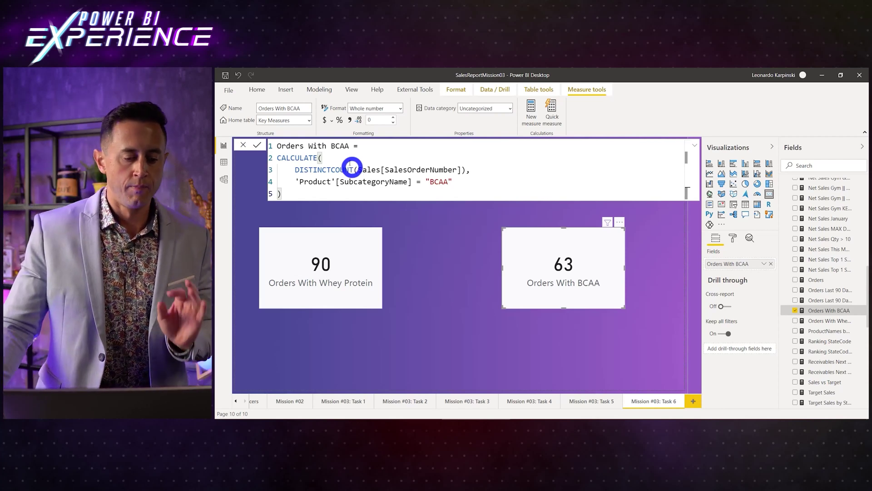
Step: Insert a 'VAR vOrders =' line above the existing CALCULATE in Orders With BCAA
left_click_drag(313, 192, 277, 159)
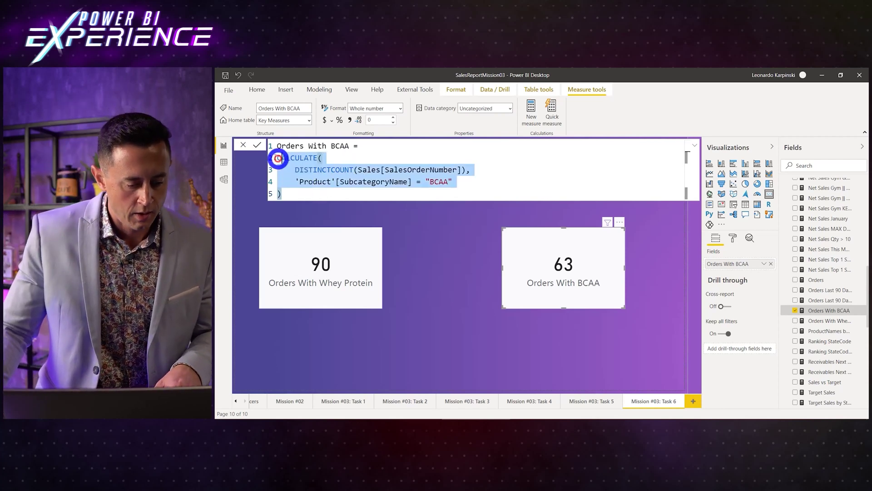
left_click(354, 162)
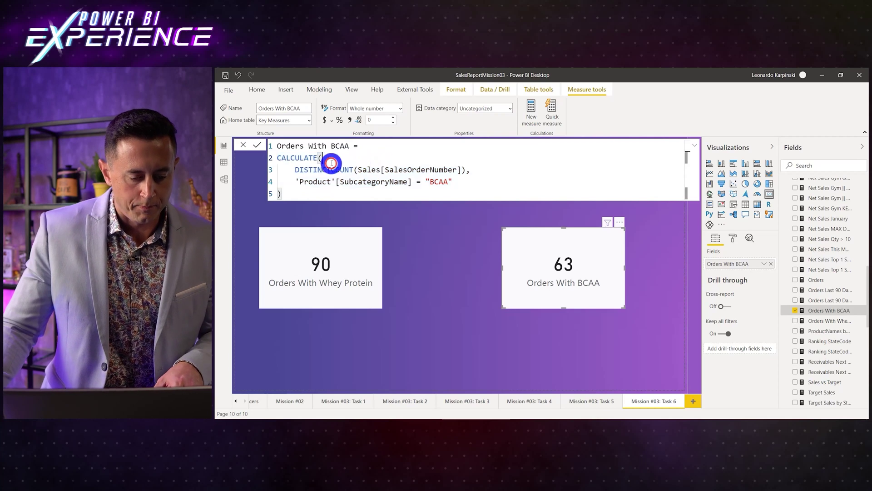
left_click(394, 145)
key("shift+Return")
key("shift+Return")
key("shift+Return")
key("Up")
key("Up")
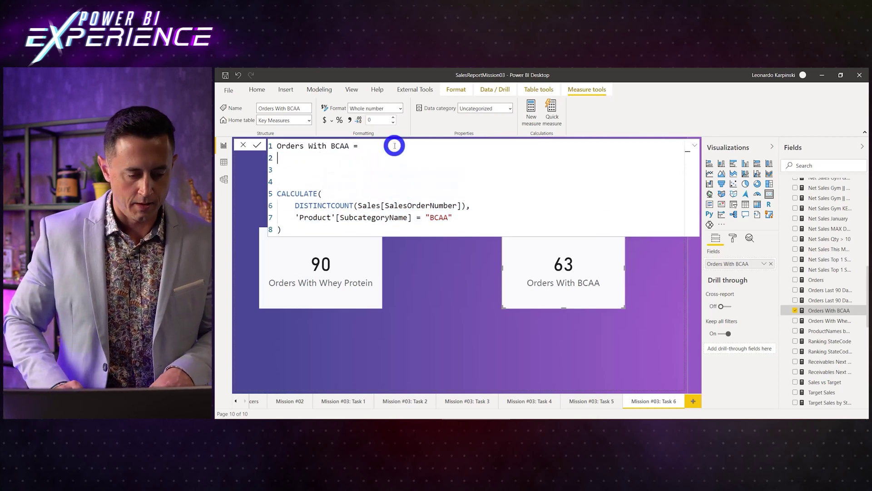
type("v")
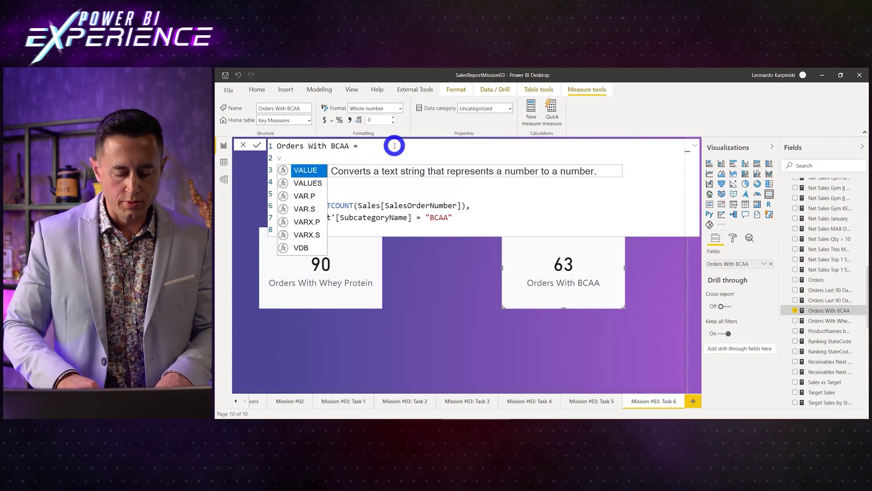
type("Orders")
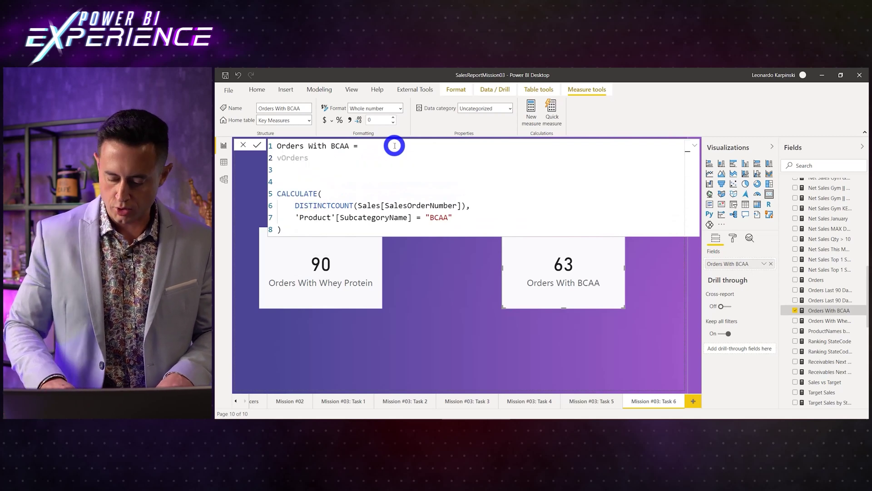
key("Home")
type("VAR")
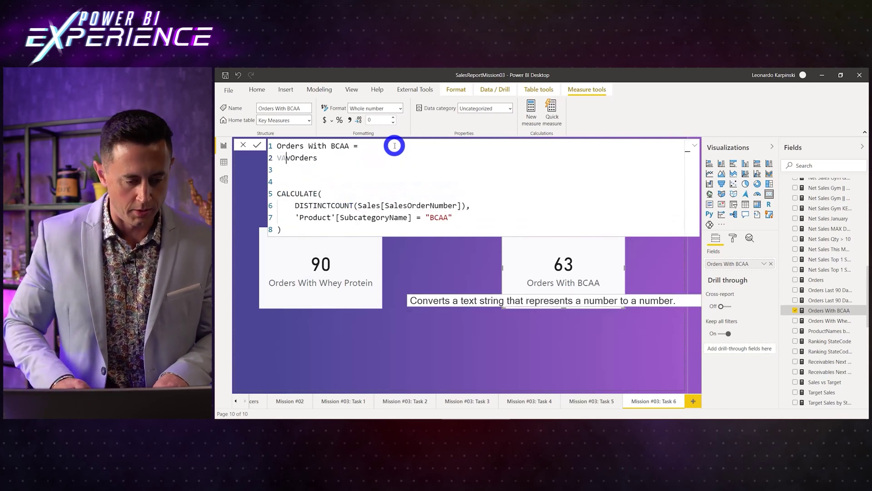
key("End")
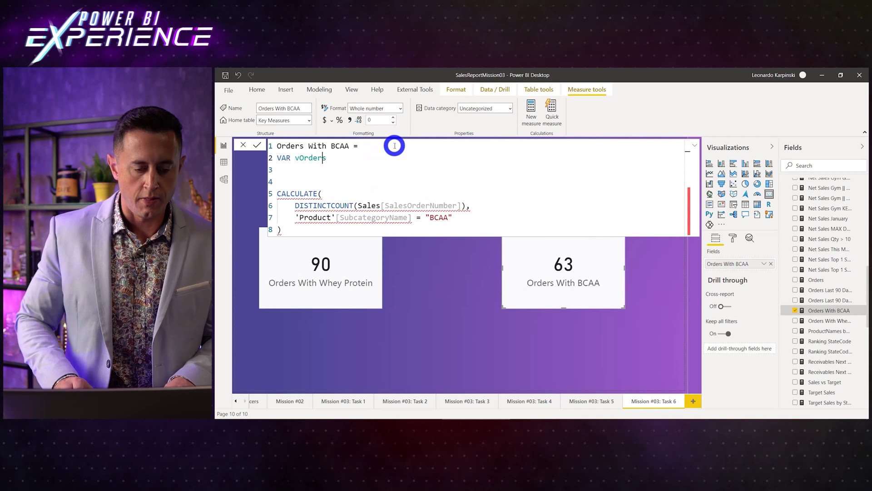
type("=")
key("Return")
Step: Define vOrders as CALCULATETABLE(VALUES(Sales[SalesOrderNumber]), ...)
type("CALC")
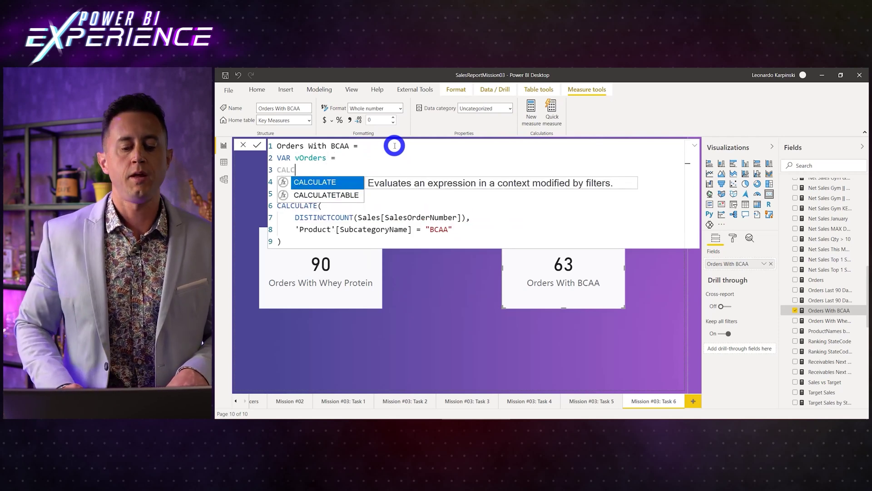
key("Down")
key("Tab")
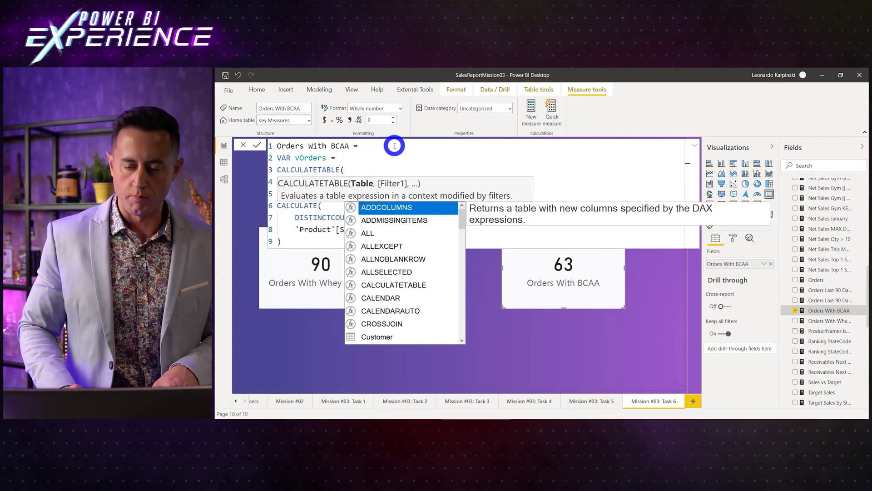
key("shift+Return")
type("VAL")
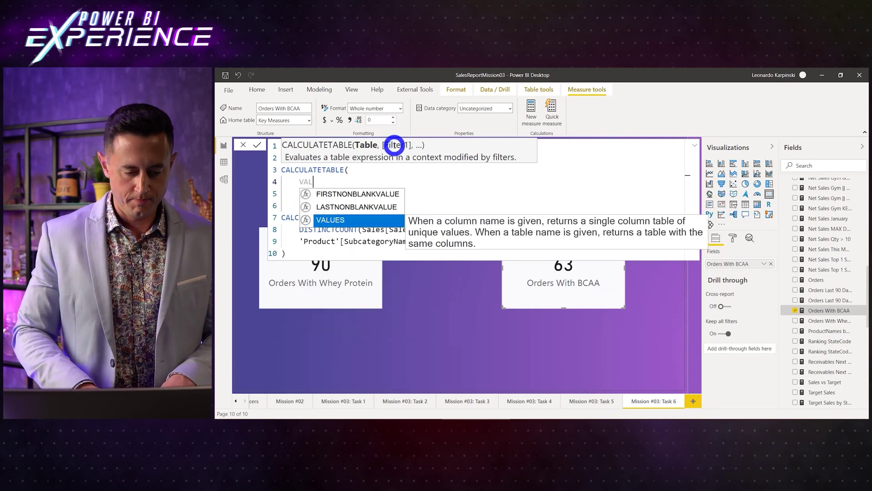
type("UES(Sales[SalesOrder")
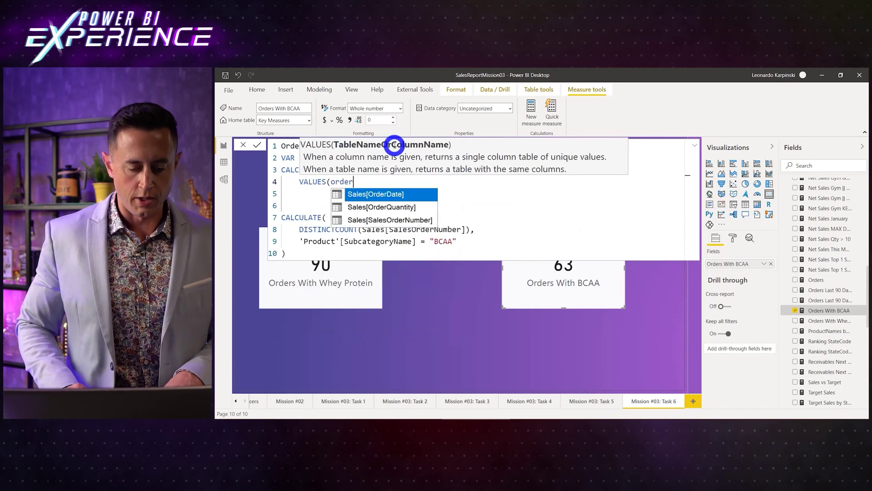
key("Down")
key("Down")
key("Tab")
type("),")
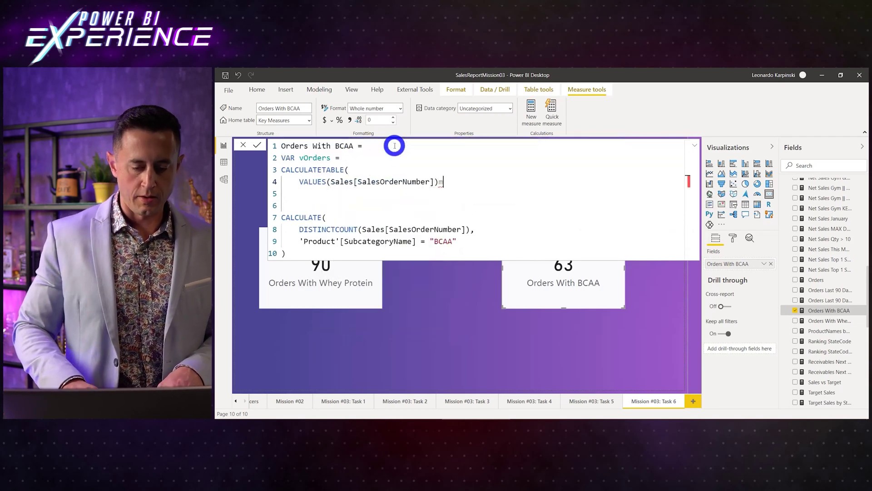
Step: Move the BCAA filter into CALCULATETABLE, close it, and delete the old CALCULATE count
left_click(305, 239)
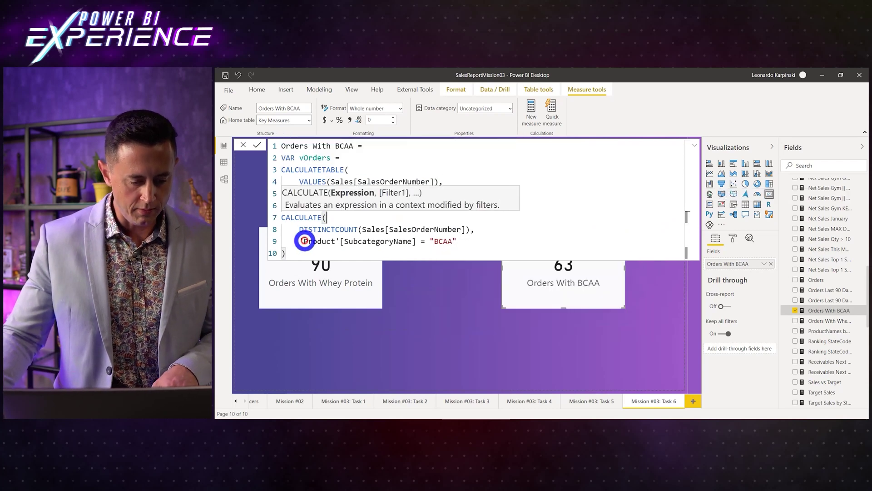
left_click_drag(301, 241, 463, 241)
key("ctrl+c")
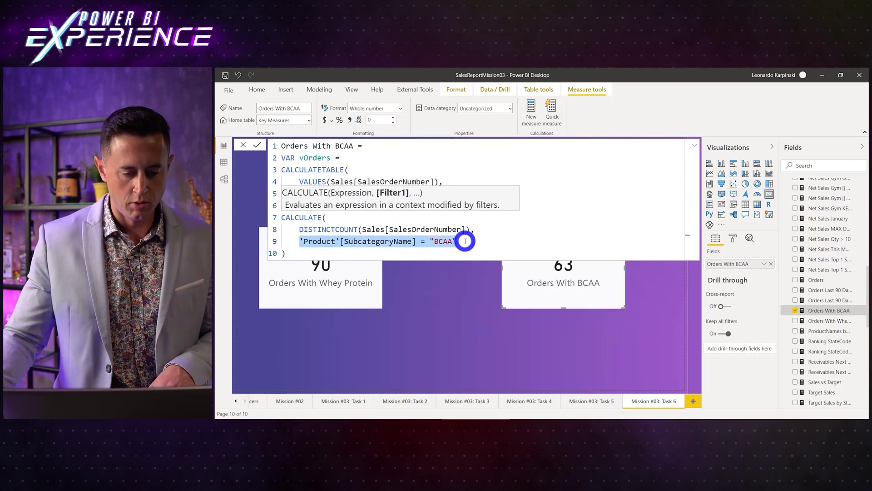
left_click(348, 168)
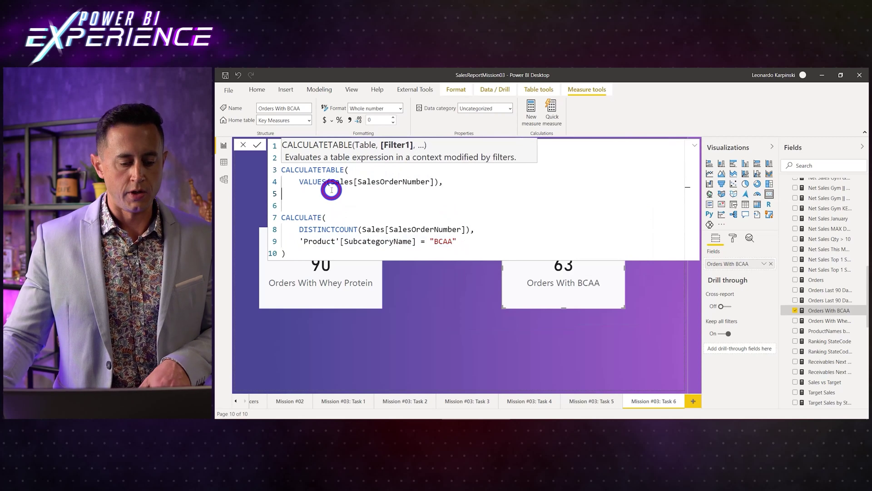
left_click(334, 193)
key("ctrl+v")
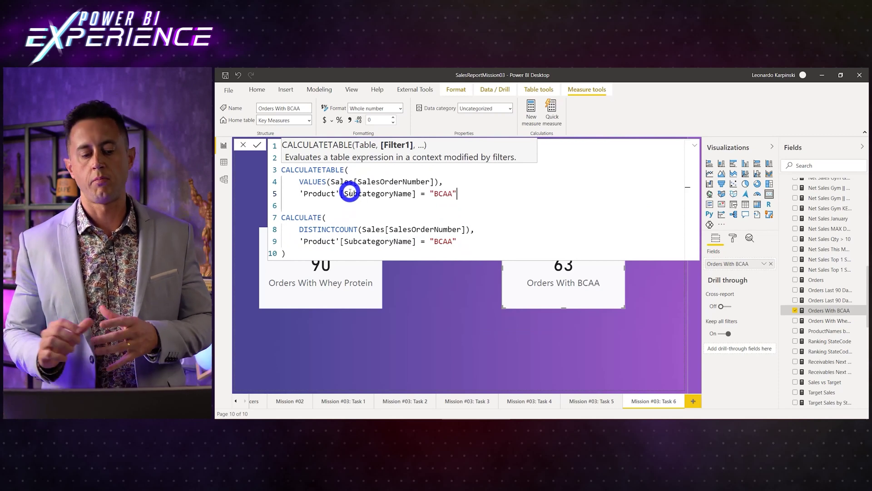
key("Return")
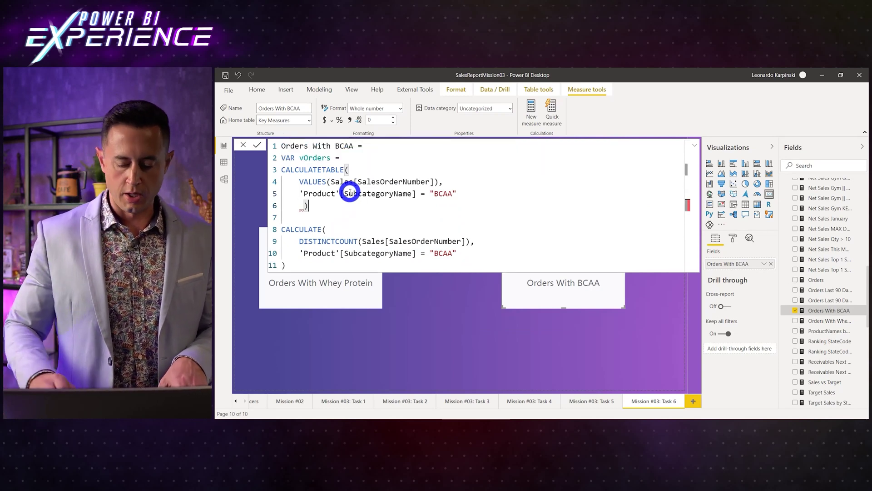
type(")")
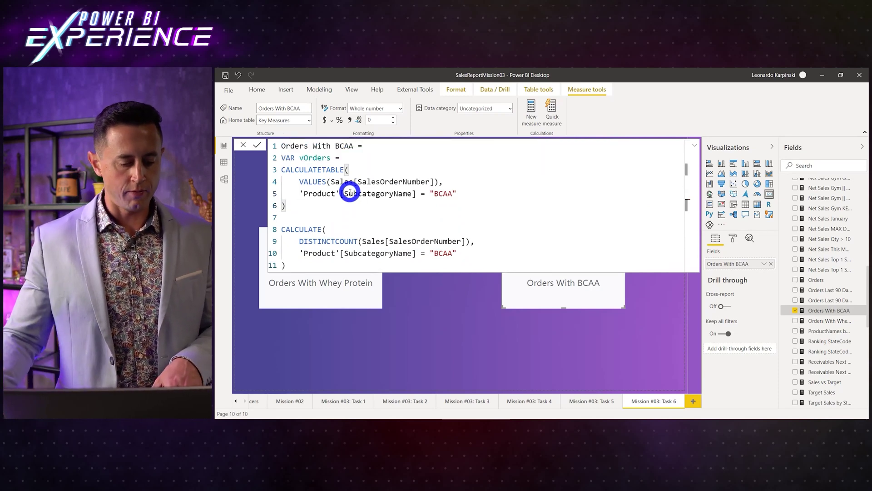
left_click_drag(311, 259, 288, 220)
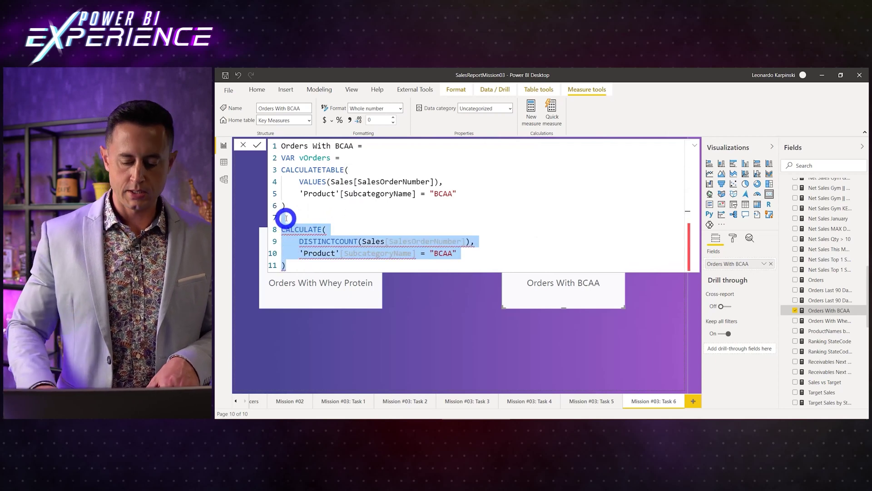
key("Delete")
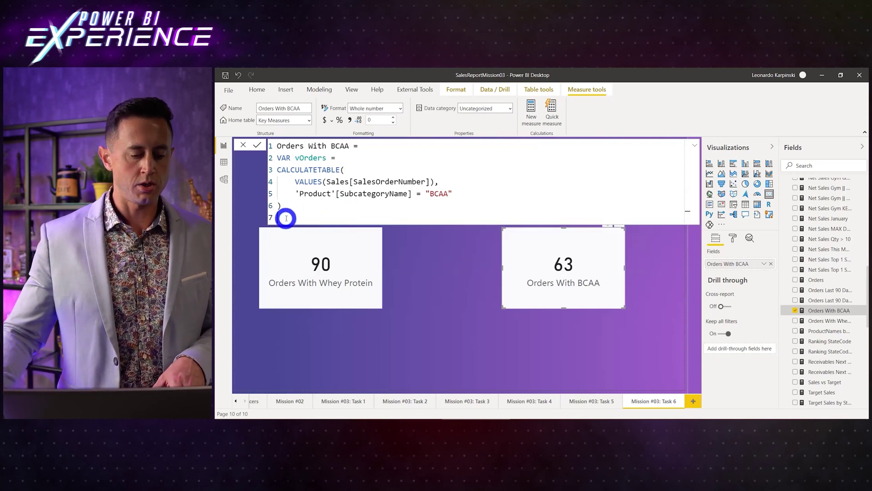
Step: End the formula with RETURN COUNTROWS(vOrders) and reposition the BCAA and Whey Protein cards
left_click(444, 184)
type(",")
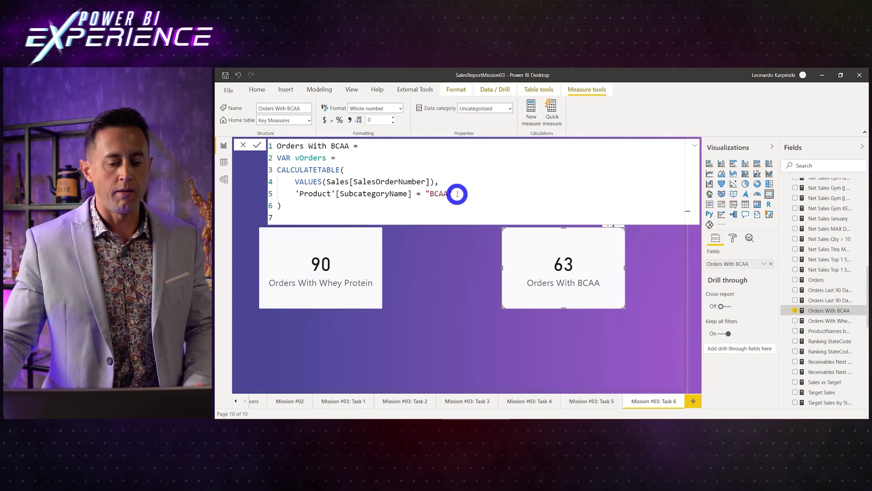
left_click_drag(457, 193, 298, 195)
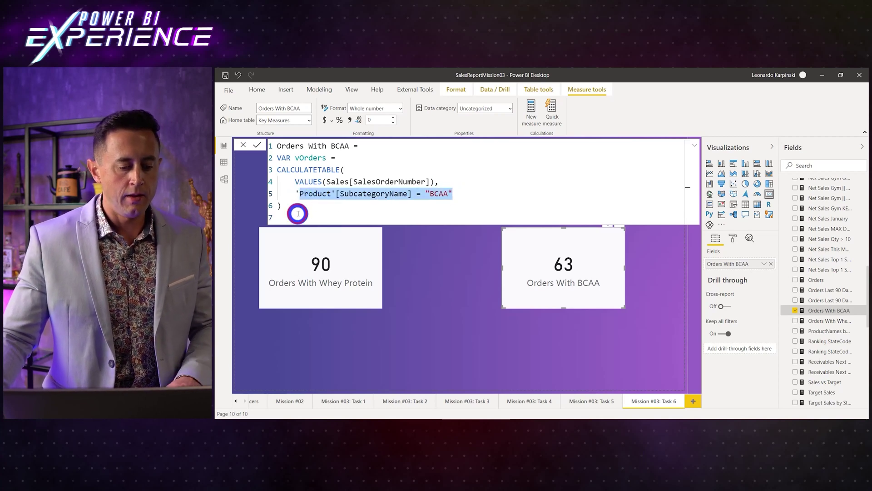
left_click(326, 216)
type("RETURN")
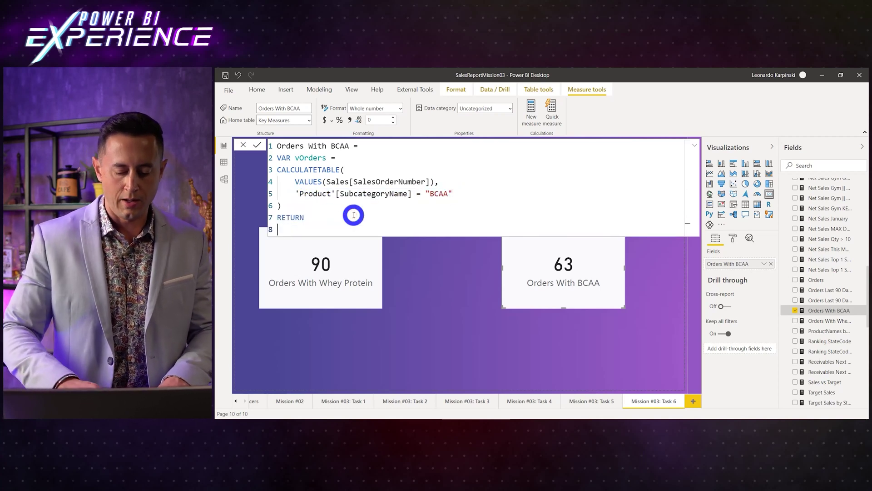
type("COUNTROWS(")
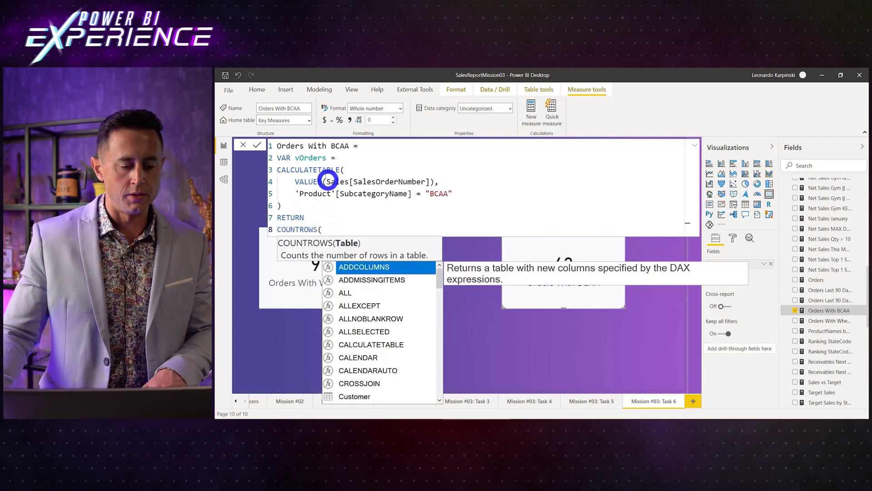
double_click(312, 157)
key("ctrl+c")
left_click(324, 229)
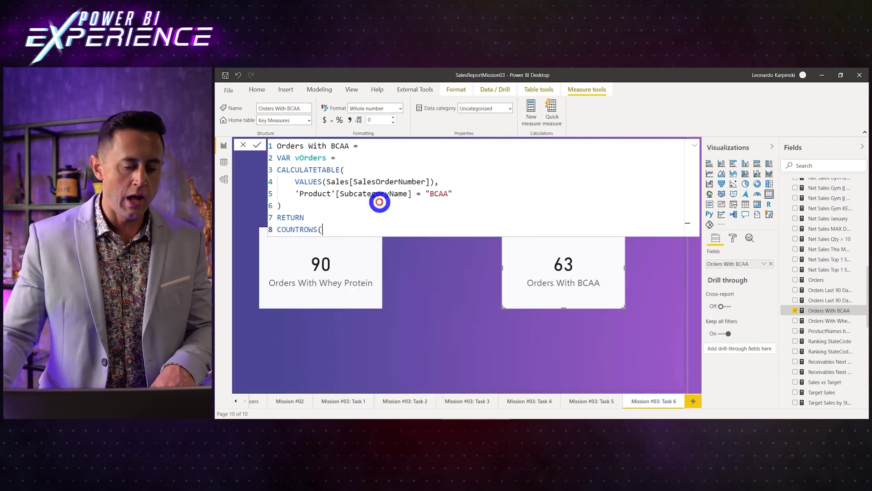
key("ctrl+v")
type(")")
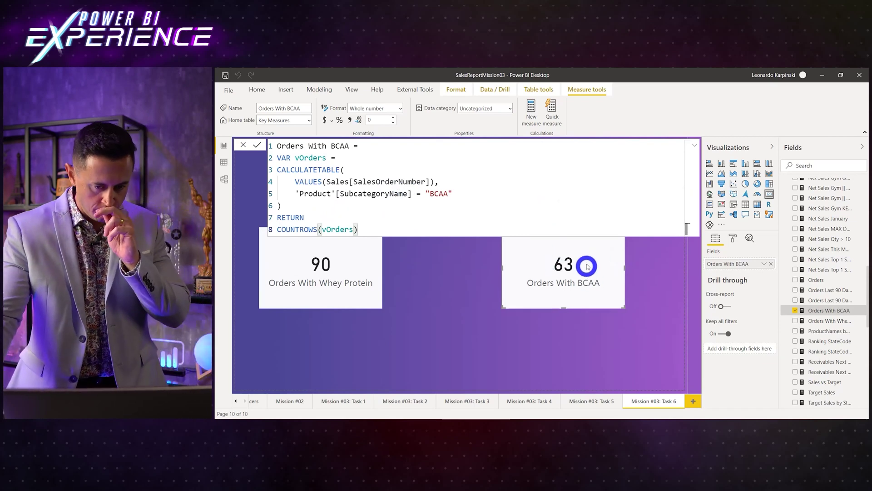
left_click_drag(554, 282, 566, 316)
left_click_drag(336, 274, 351, 222)
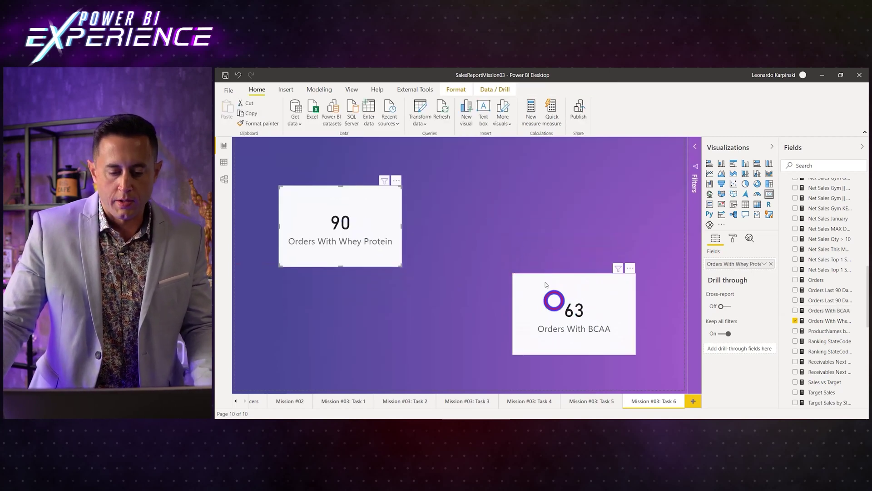
Step: Rearrange the BCAA card on the page and reopen the Orders With BCAA formula
left_click_drag(552, 314, 522, 234)
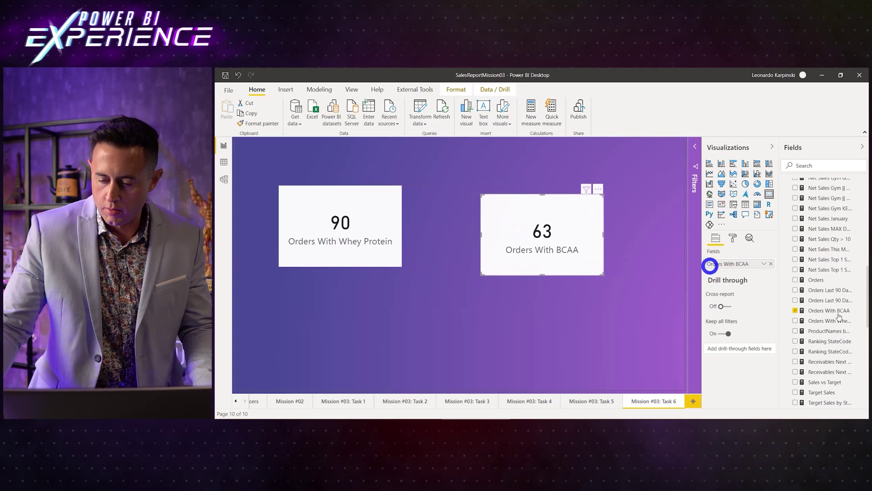
left_click(828, 312)
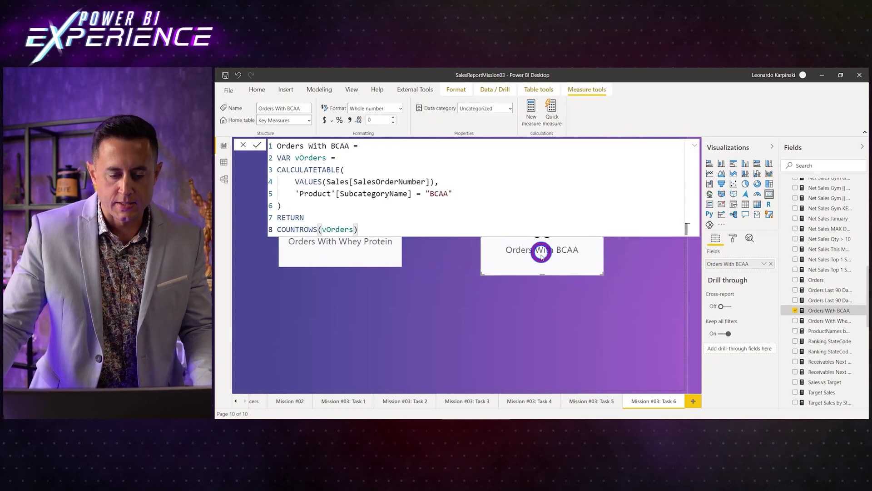
left_click_drag(527, 263, 507, 351)
left_click_drag(427, 243, 427, 242)
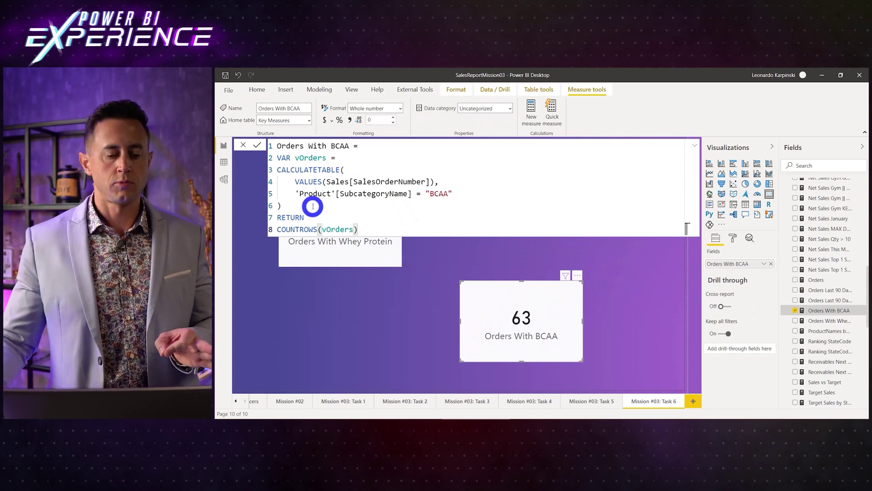
Step: Rename the variable to vOrdersBCAAA and paste a copy of its VAR block below it
left_click(327, 158)
type("BCAAA")
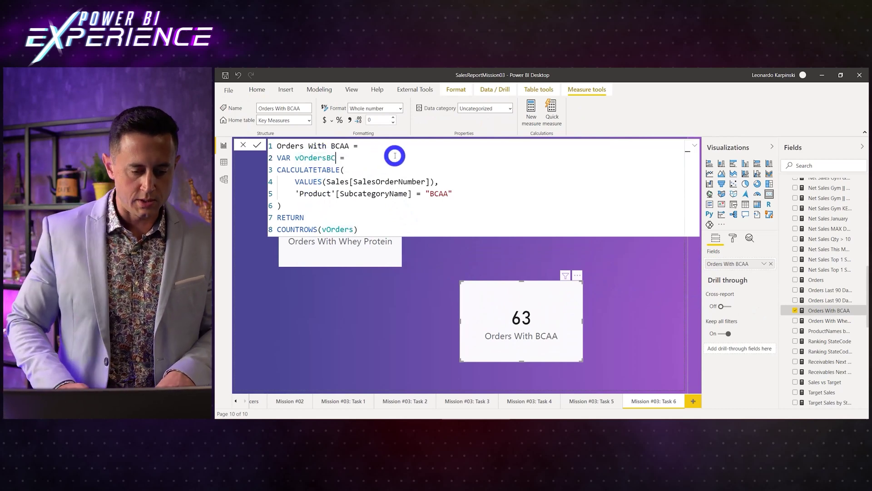
key("Down")
key("Down")
key("Down")
key("Down")
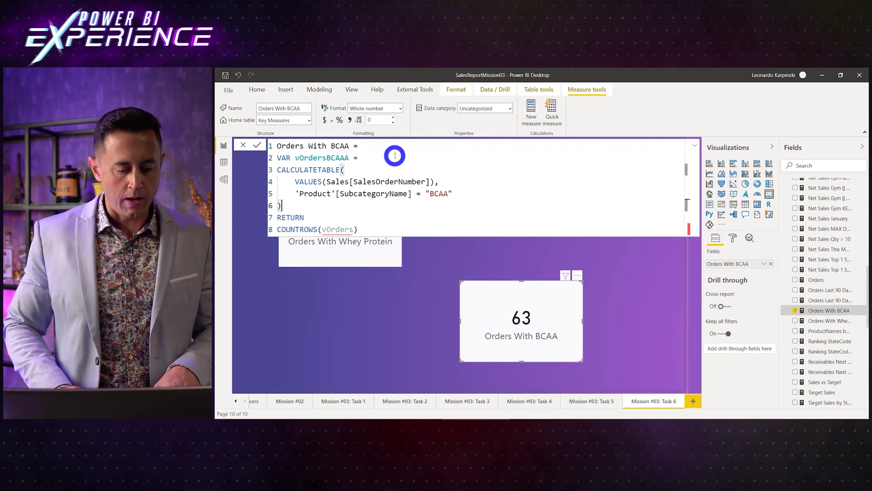
key("shift+Up")
key("shift+Up")
key("shift+Up")
key("shift+Up")
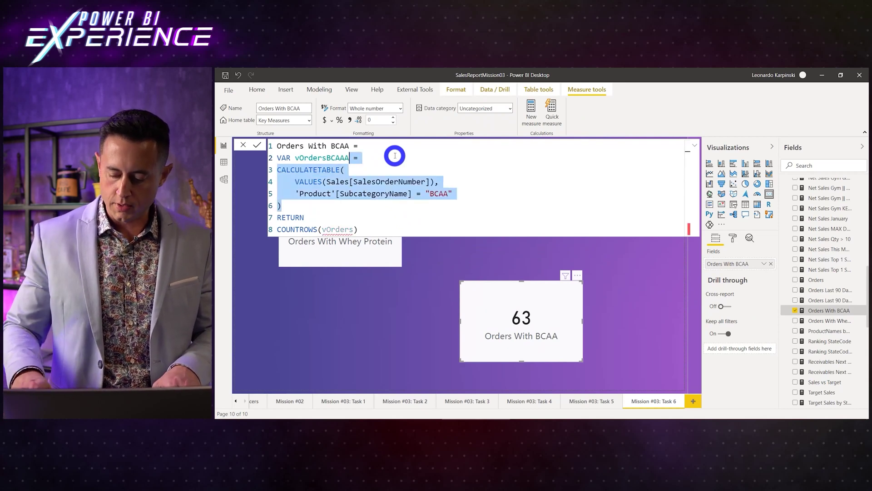
key("shift+Home")
key("ctrl+c")
key("Right")
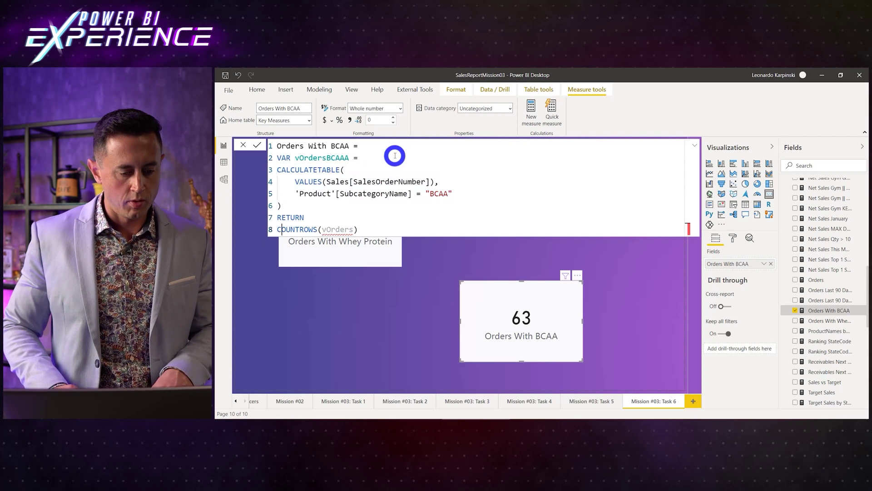
key("Return")
key("ctrl+v")
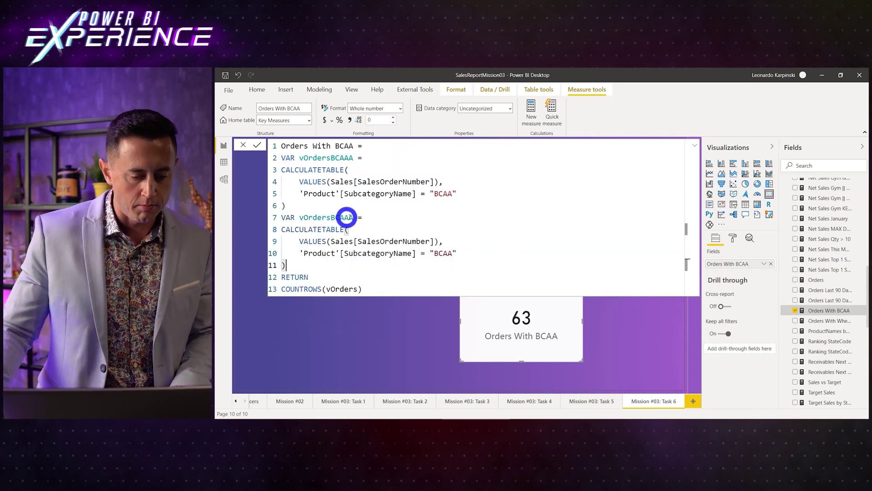
Step: Fix the first variable to vOrdersBCAA and turn the copy into vOrdersWheyProtein filtering Whey Protein
left_click(354, 157)
key("BackSpace")
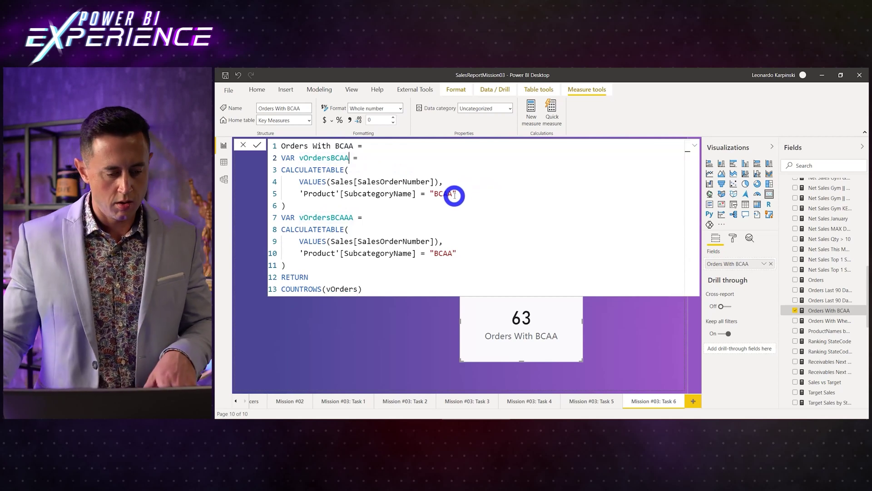
left_click_drag(330, 217, 354, 218)
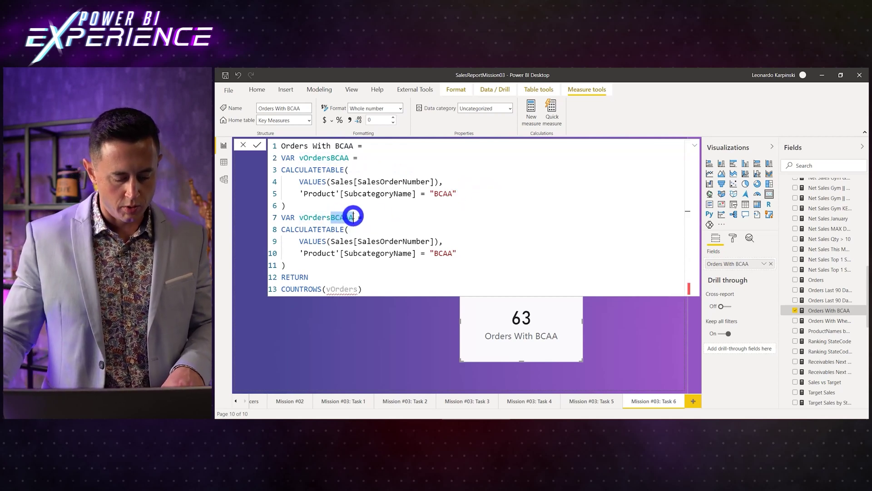
type("Whey")
type("Protein")
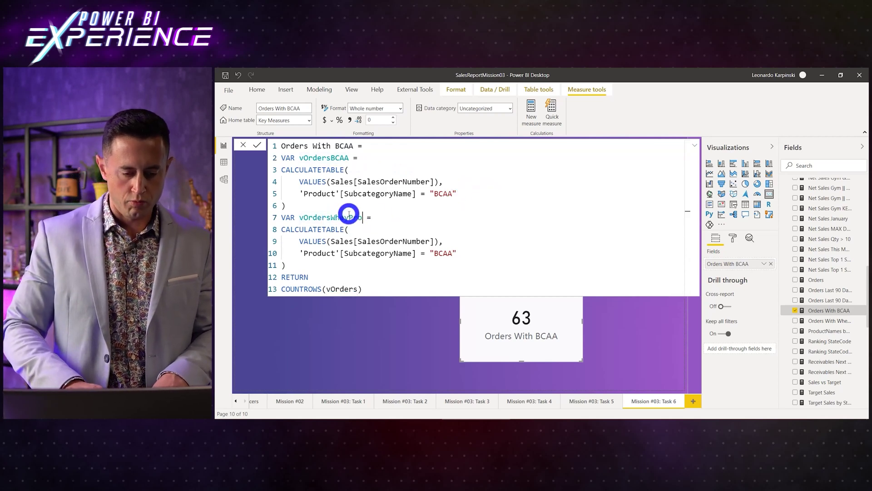
double_click(445, 253)
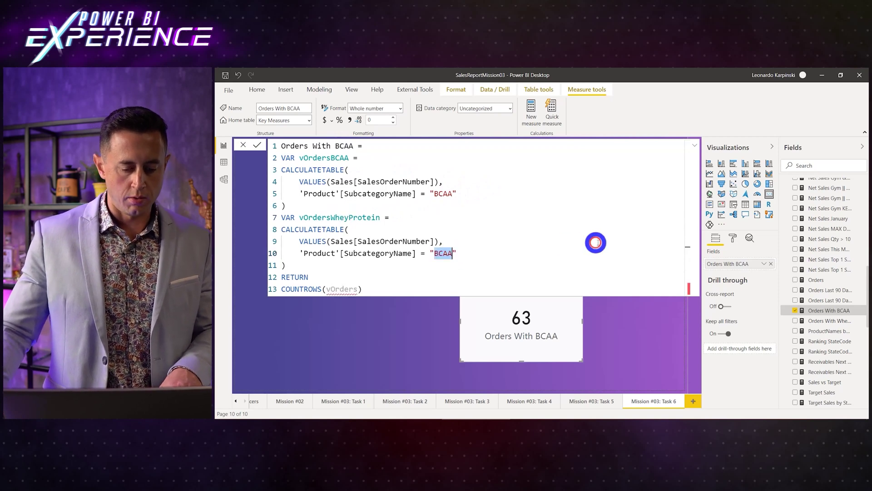
type("Whey")
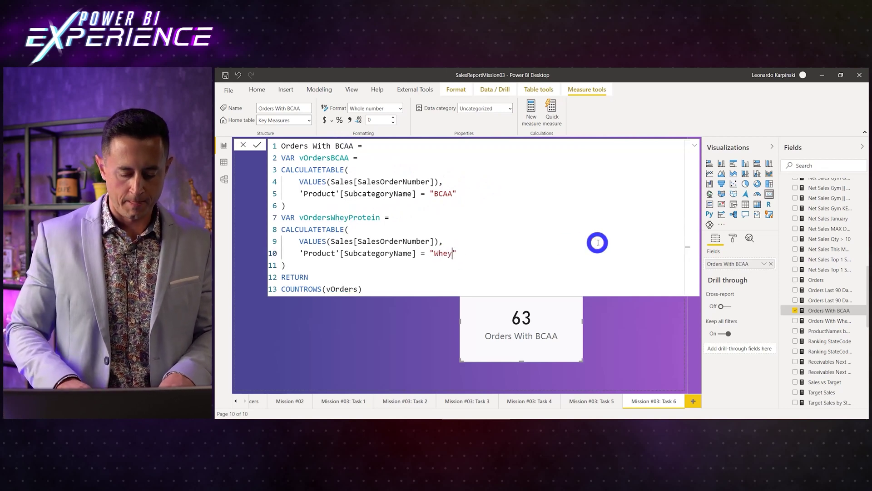
type("P")
type("Por")
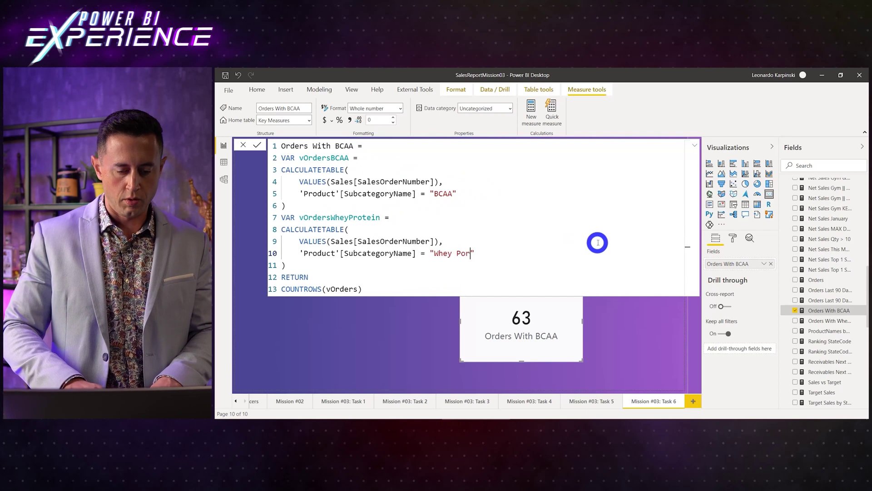
type("otein")
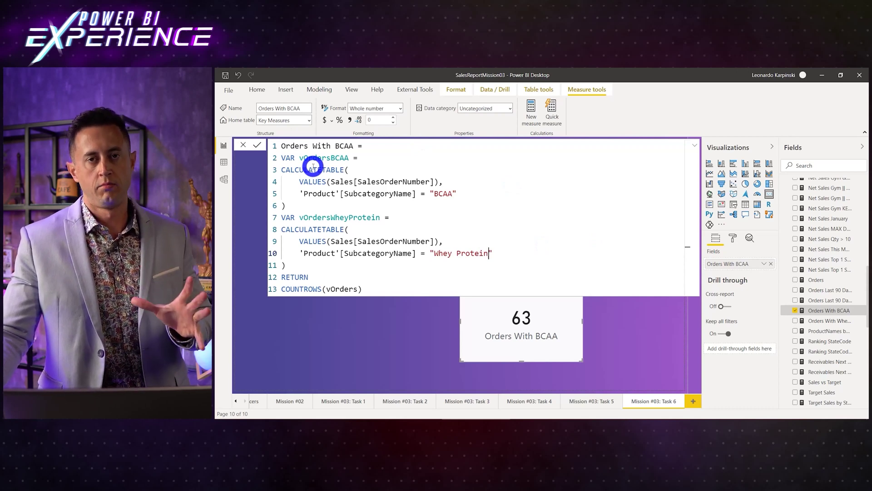
left_click(313, 264)
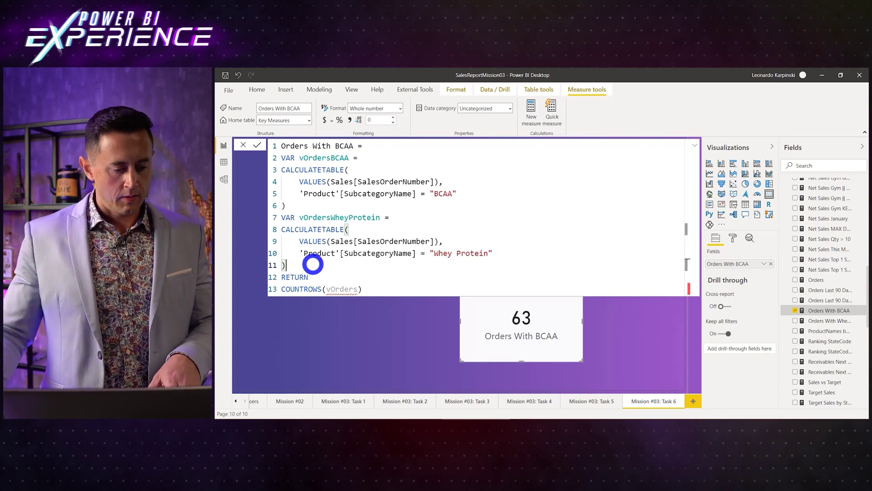
Step: Count vOrdersWheyProtein in COUNTROWS and commit, so the card reads 90, then move it left and down
double_click(334, 218)
key("ctrl+c")
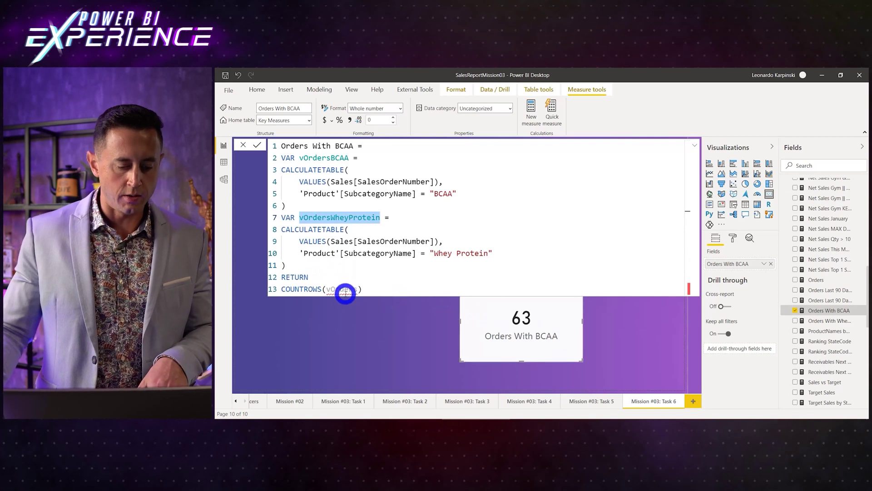
double_click(345, 289)
key("ctrl+v")
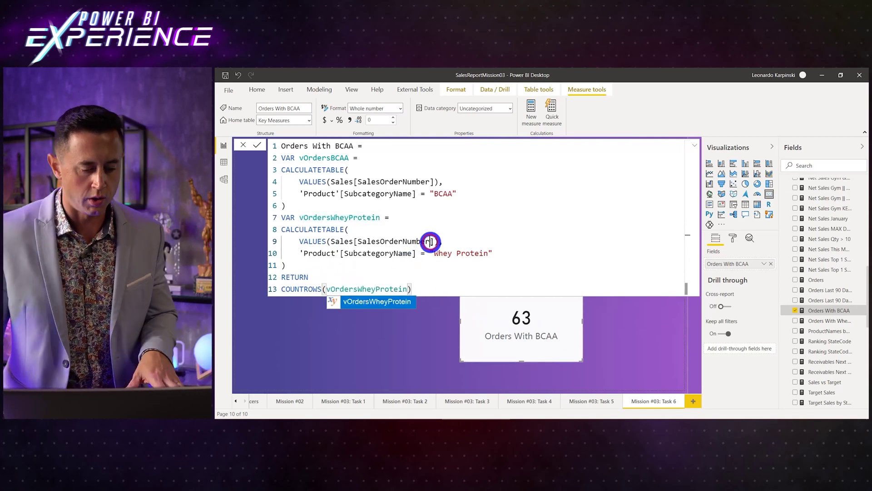
left_click(430, 241)
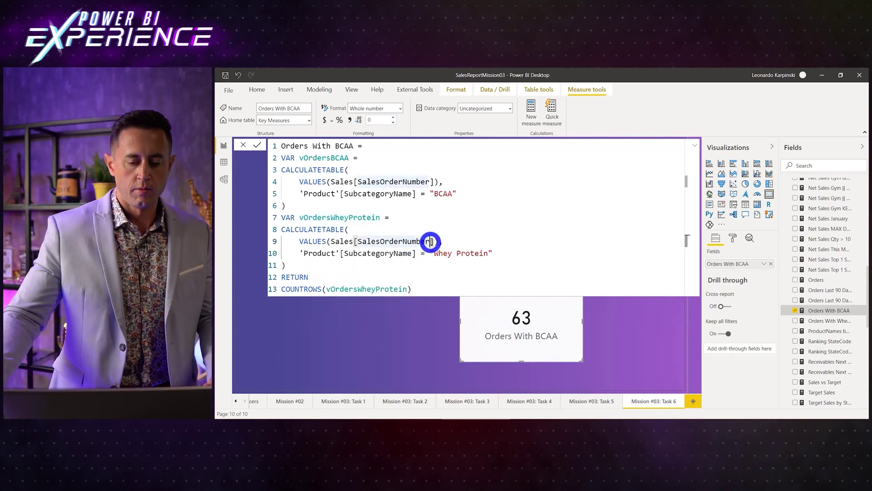
left_click(535, 332)
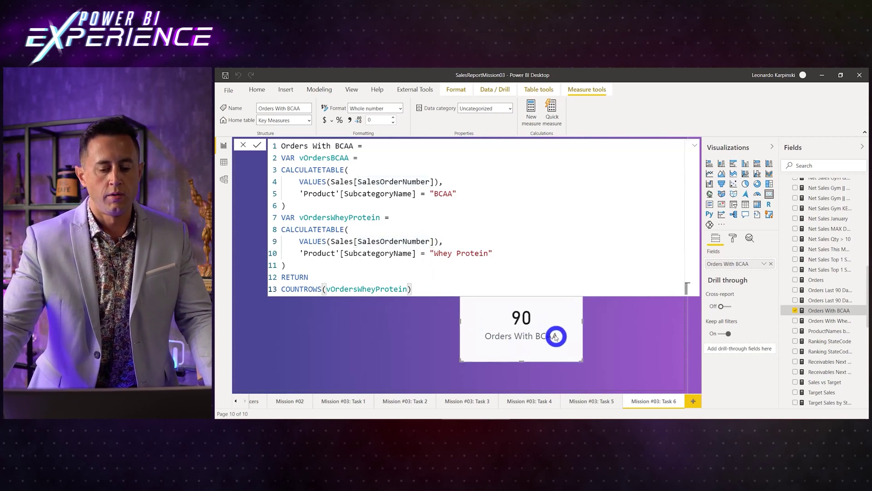
left_click_drag(555, 335, 513, 355)
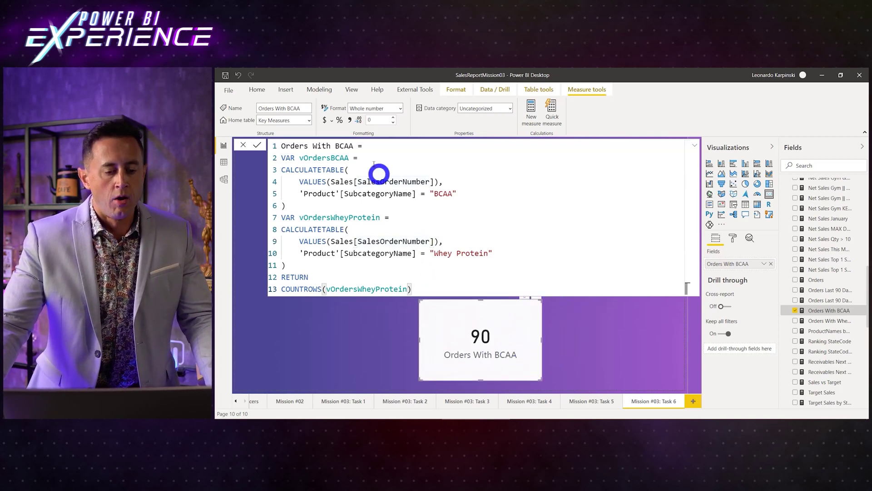
left_click(336, 145)
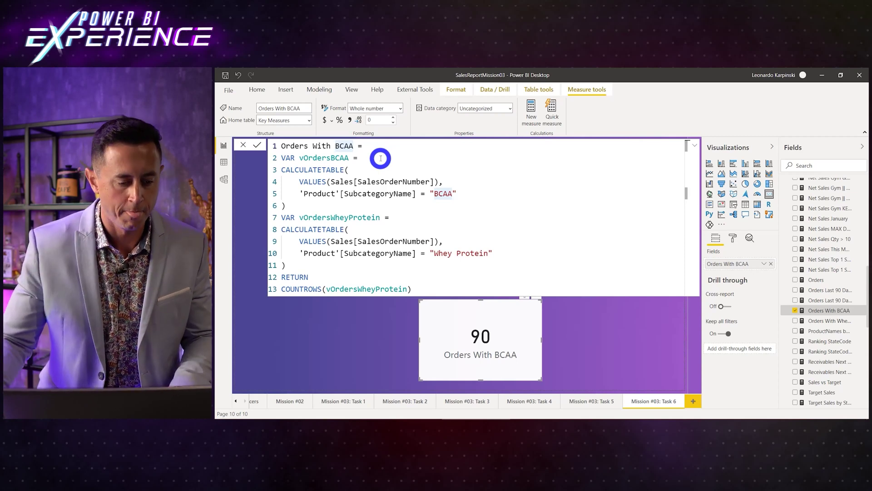
Step: Rename the measure 'Orders With BCAA AND Whey Protein' and add VAR vResult = INTERSECT(vOrdersBCAA, vOrdersWheyProtein)
left_click(358, 145)
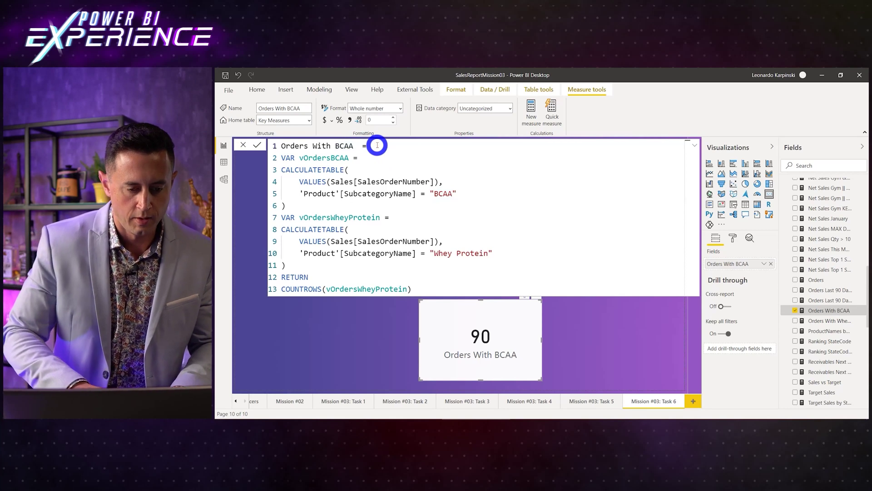
type("AND Whey Protein")
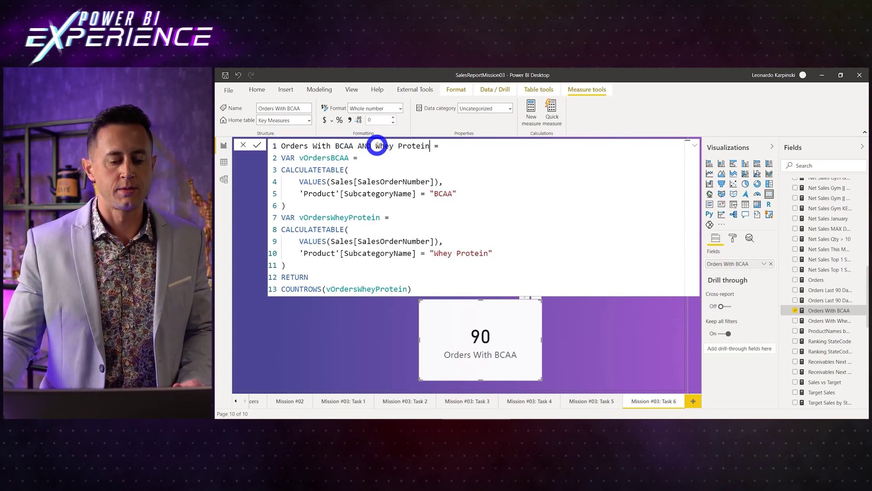
left_click(317, 263)
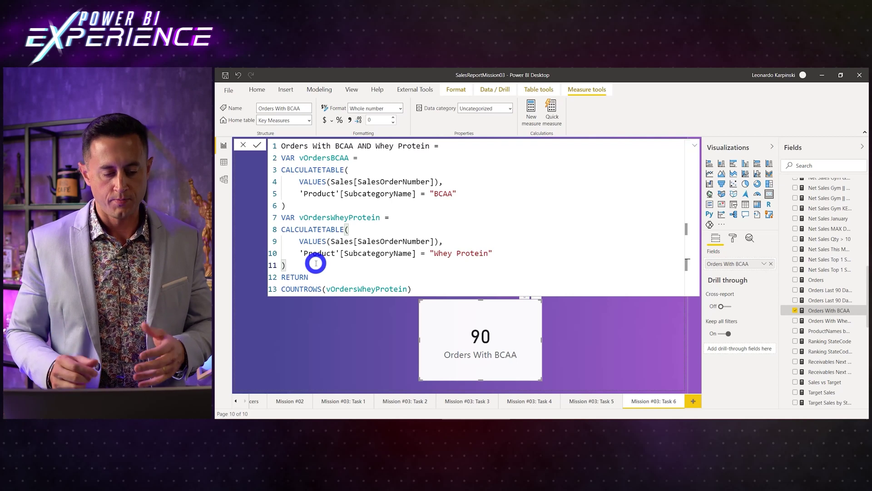
key("Return")
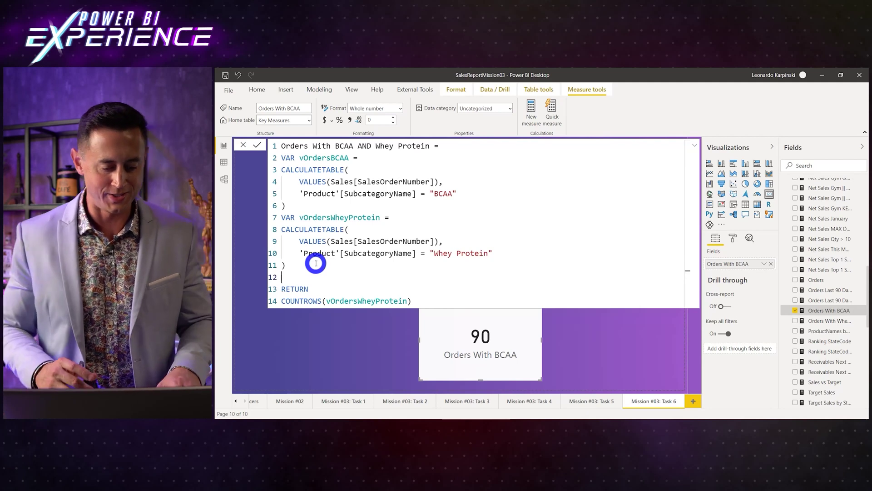
type("VAR v")
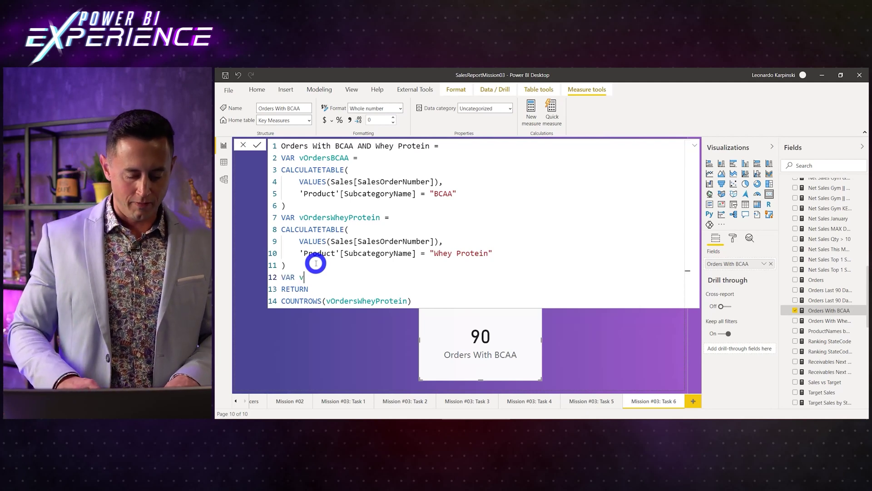
type("Intersec")
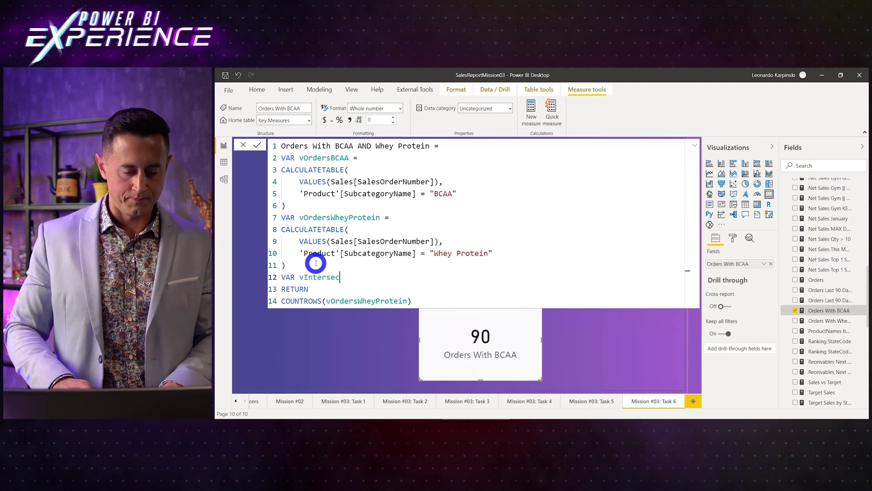
key("BackSpace")
key("BackSpace")
key("BackSpace")
key("BackSpace")
key("BackSpace")
key("BackSpace")
key("BackSpace")
key("BackSpace")
type("R")
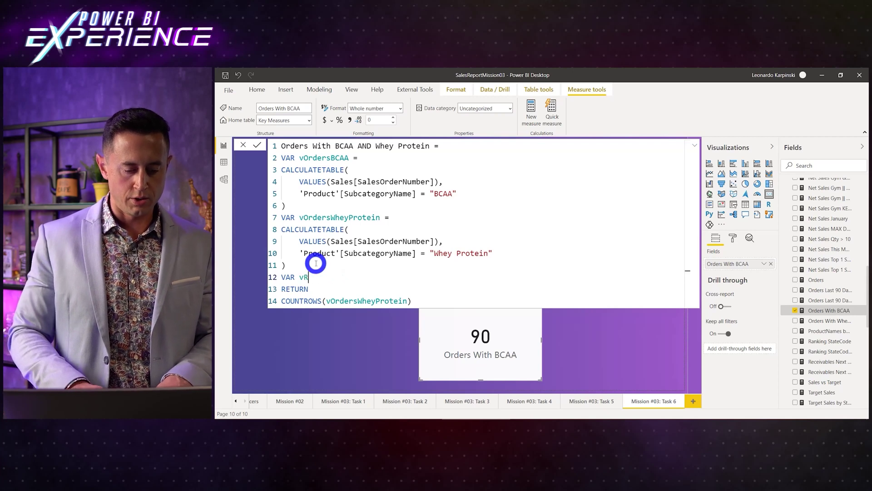
type("esultd")
key("BackSpace")
key("BackSpace")
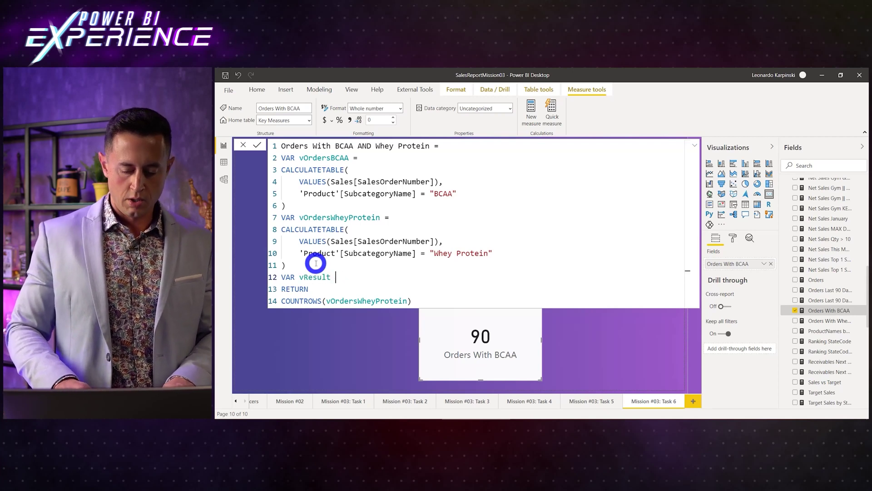
type("= INTERS")
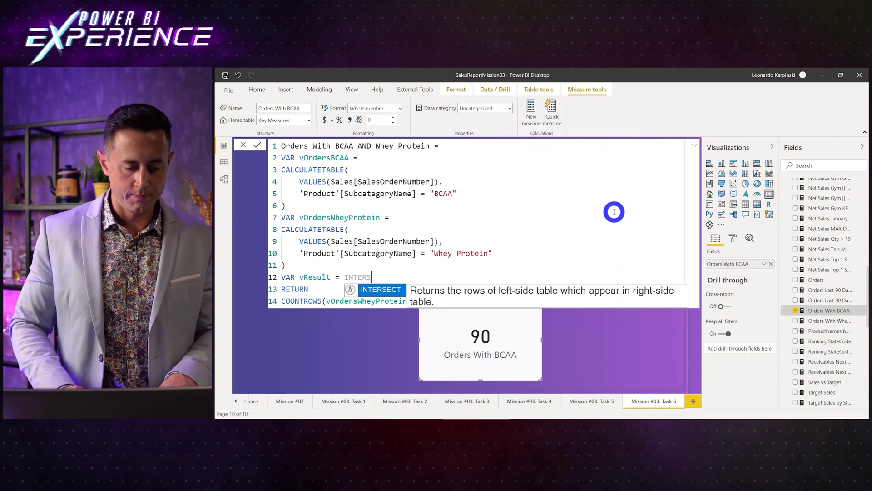
key("Tab")
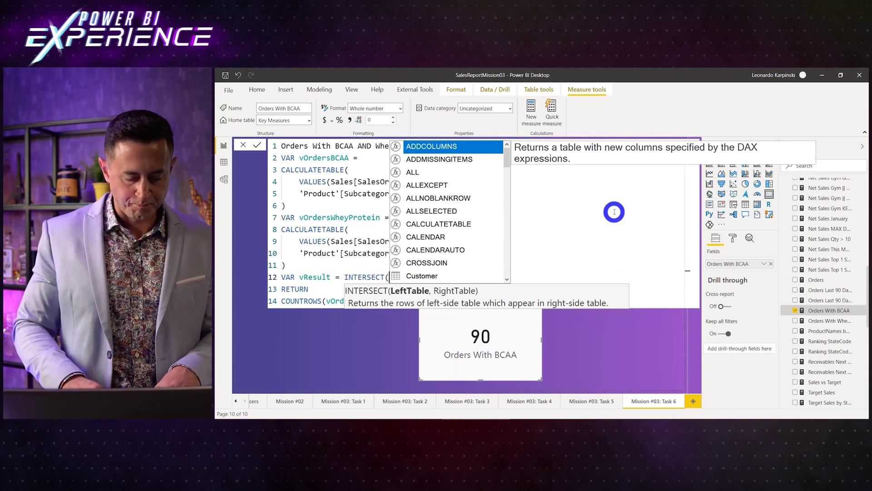
type("bc")
key("Tab")
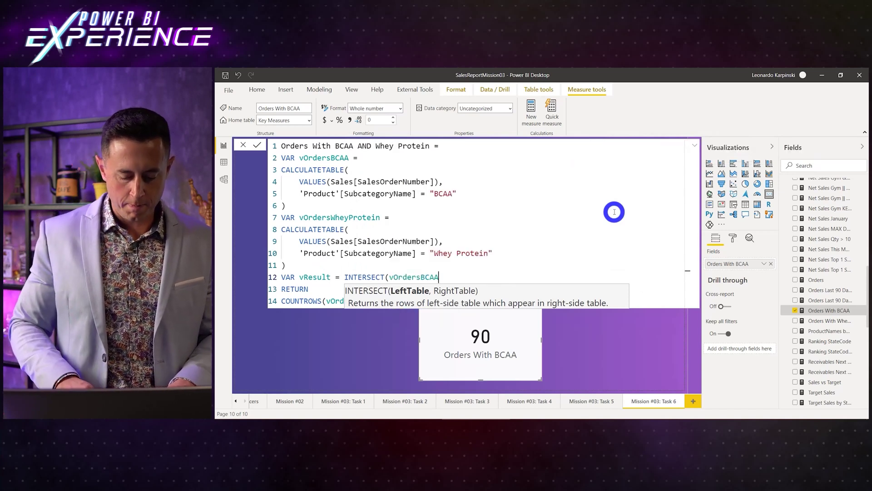
type(",")
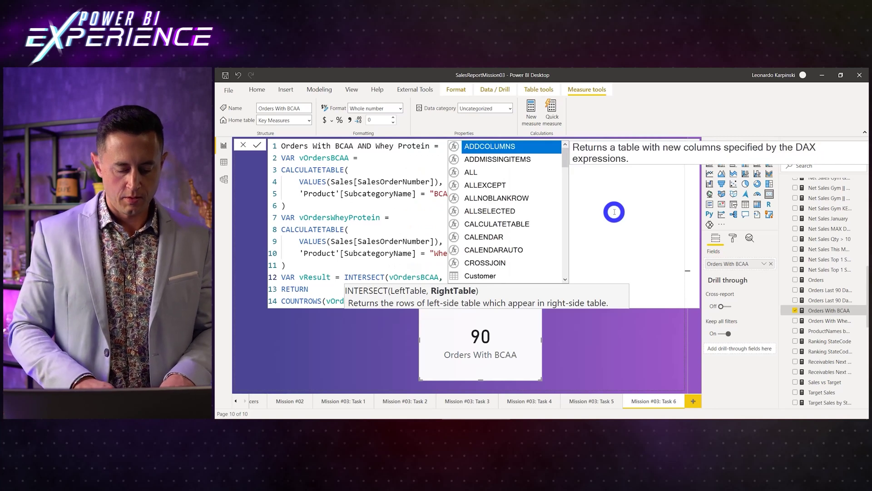
type(" whe")
key("Tab")
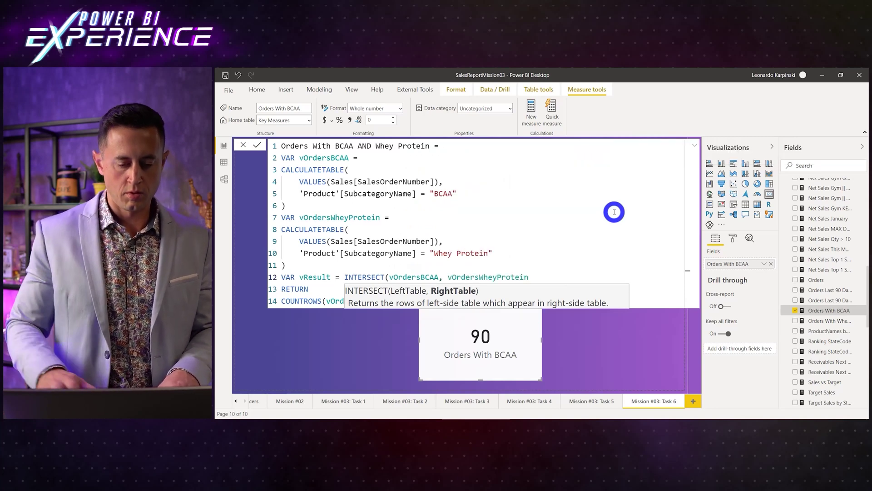
type(")")
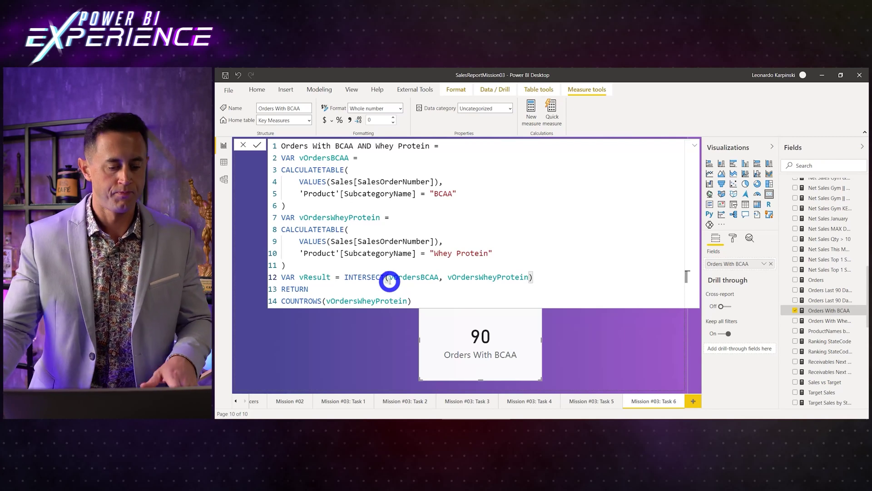
Step: Make the measure return COUNTROWS(vResult) and commit the formula
double_click(318, 277)
key("ctrl+c")
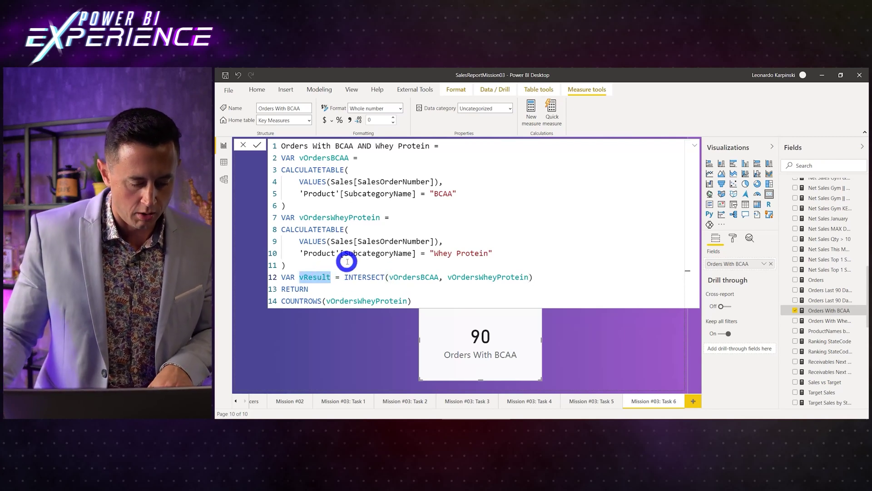
double_click(366, 301)
key("ctrl+v")
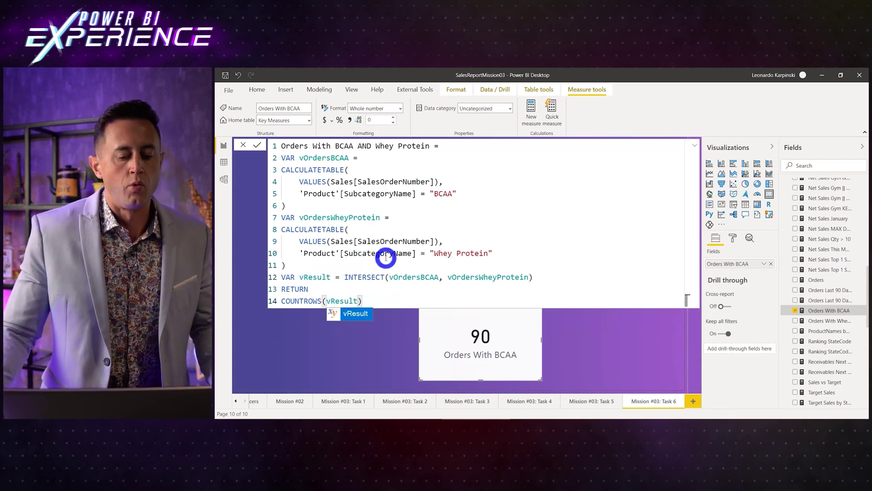
left_click(386, 257)
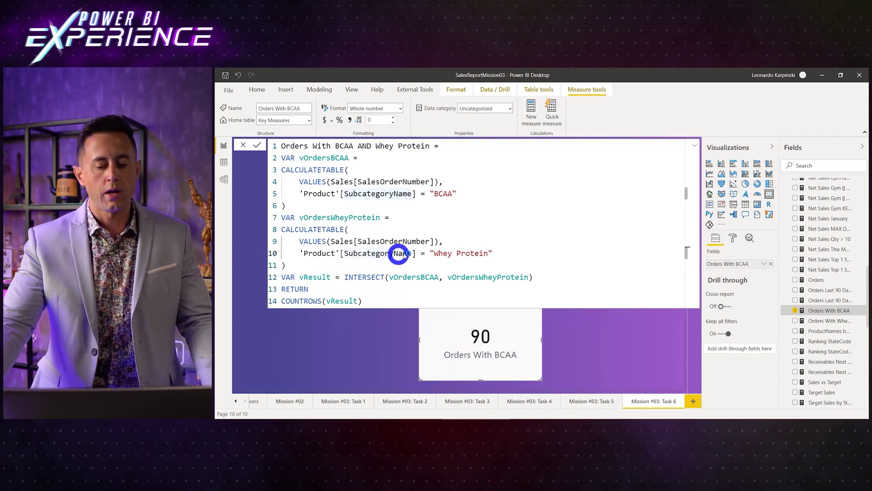
key("Return")
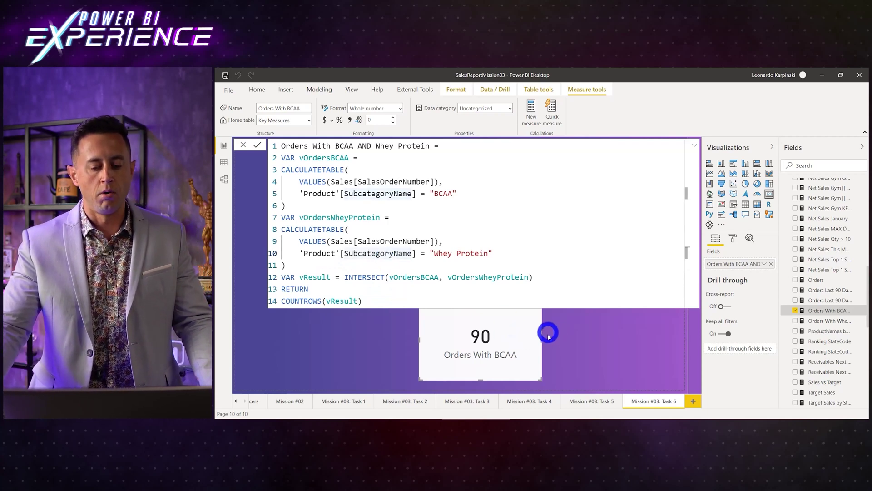
Step: Widen the card so '55 Orders With BCAA AND Whey Protein' fits fully
left_click_drag(542, 336, 607, 338)
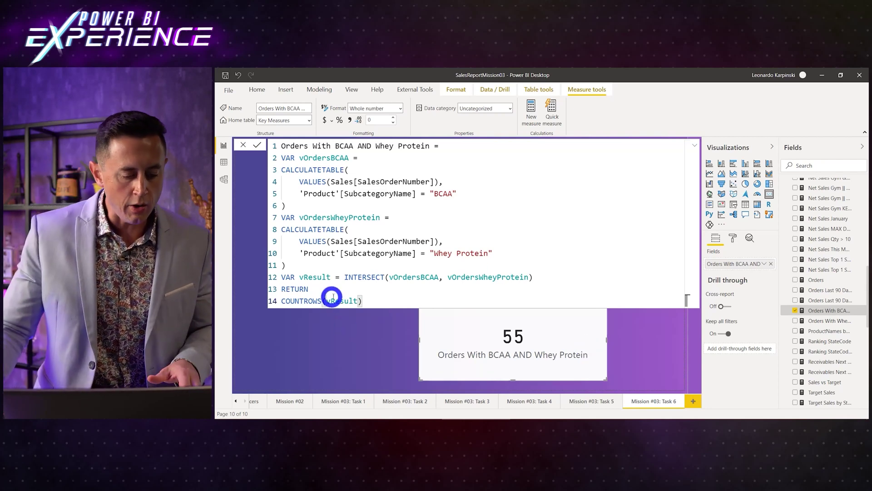
double_click(361, 276)
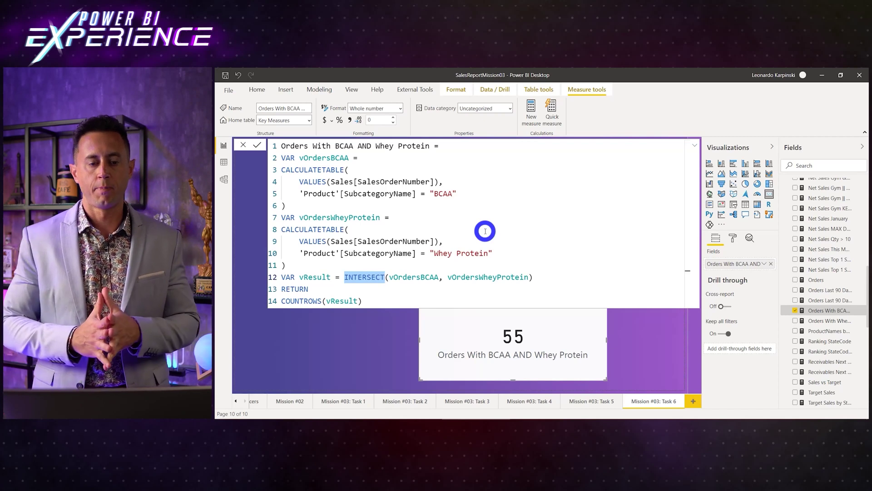
Step: Change vResult to EXCEPT(vOrdersWheyProtein, vOrdersBCAA), with Whey Protein orders as the first argument
type("EXCEPT")
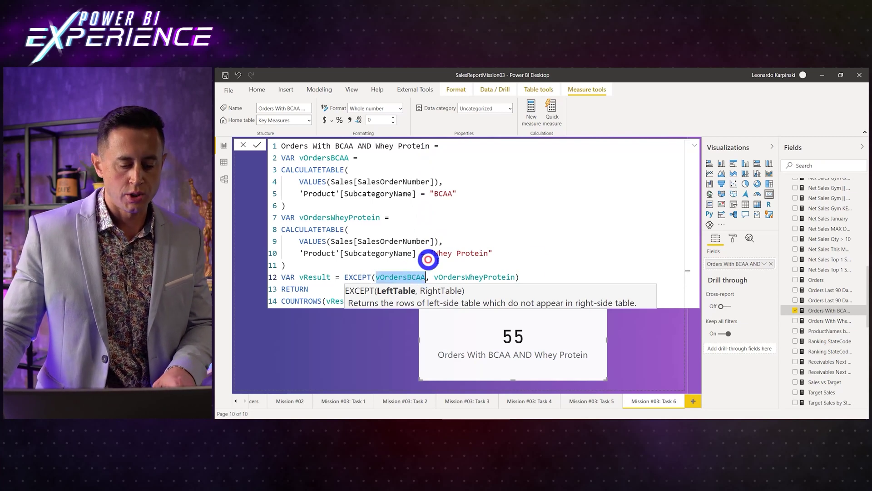
key("Delete")
key("Delete")
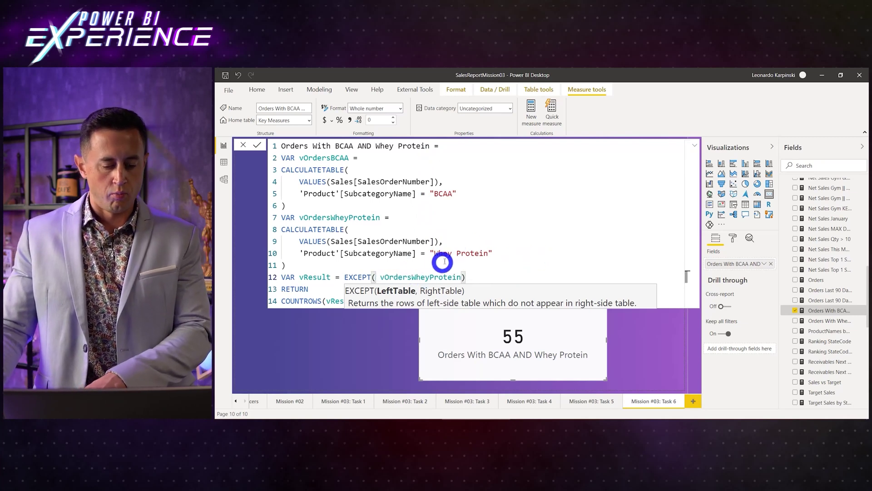
key("Delete")
left_click(457, 276)
type(", BC")
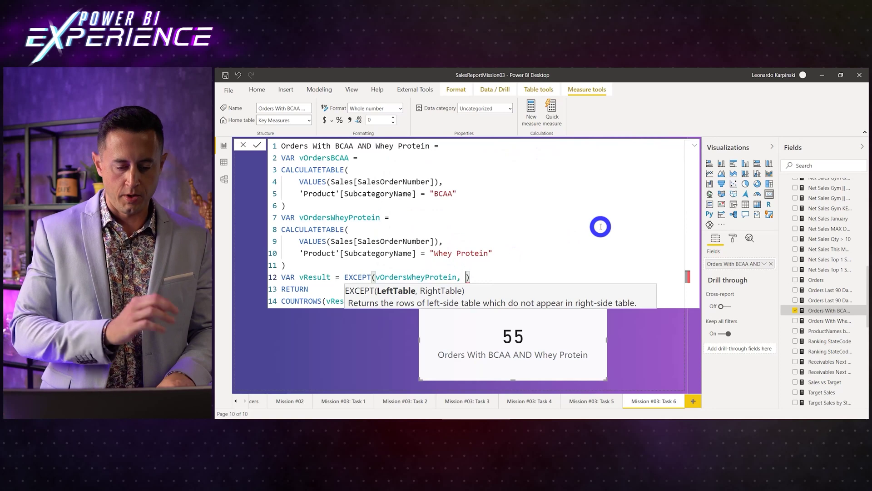
type("AA")
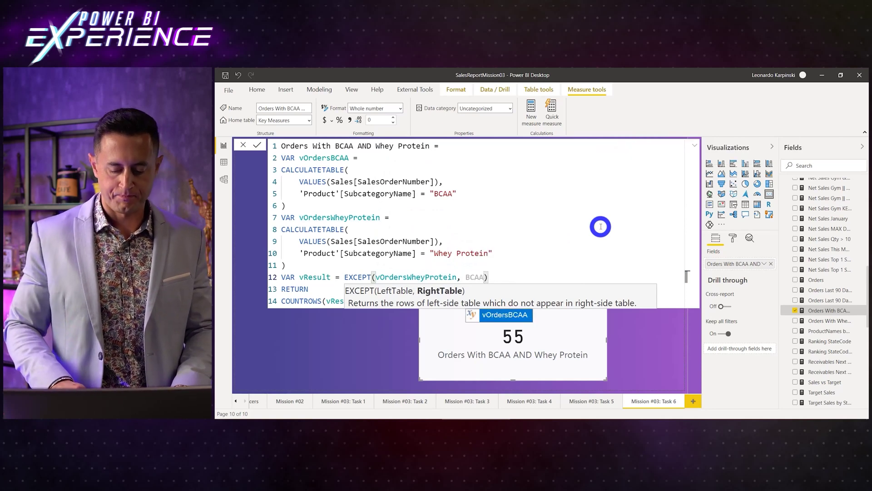
key("Escape")
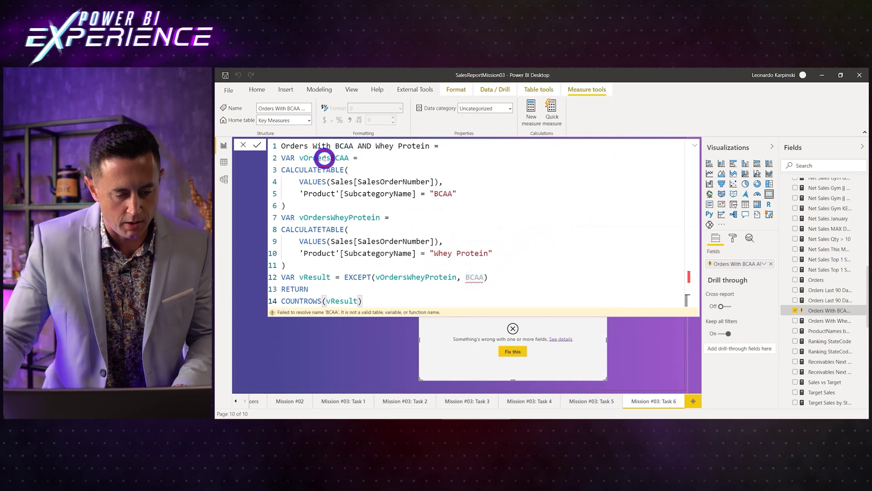
left_click(476, 271)
key("ctrl+space")
Step: Rename the measure 'Orders w/ Whey Protein w/out BCAA', commit it, and shrink the 35 card slightly
key("Tab")
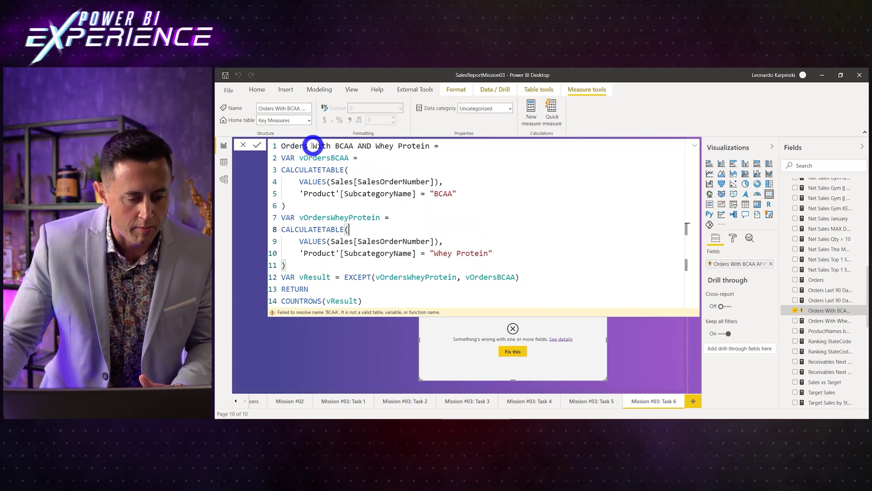
double_click(340, 145)
key("BackSpace")
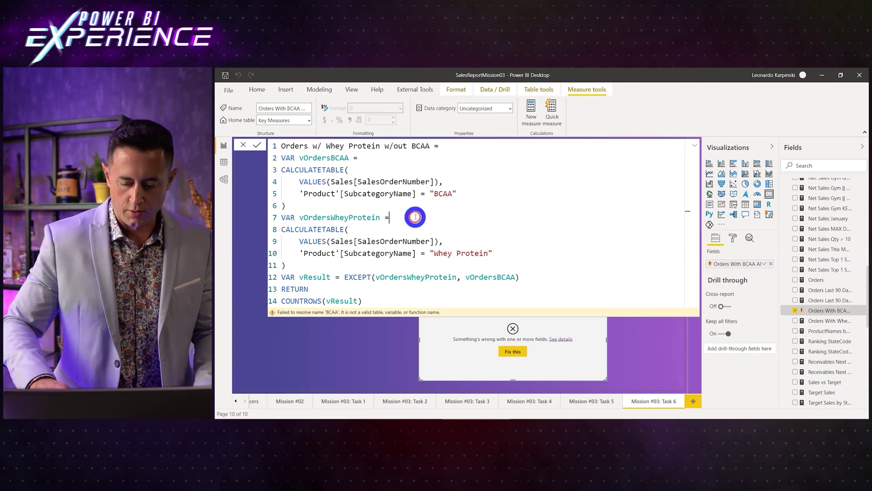
key("Return")
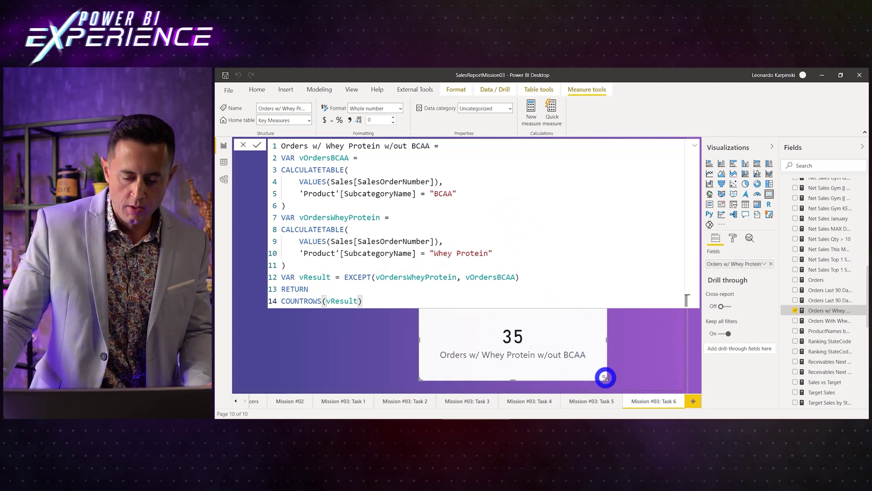
left_click_drag(606, 377, 533, 369)
Step: Delete the 90 Orders With Whey Protein card and move the 35 card to the top-right
left_click(506, 236)
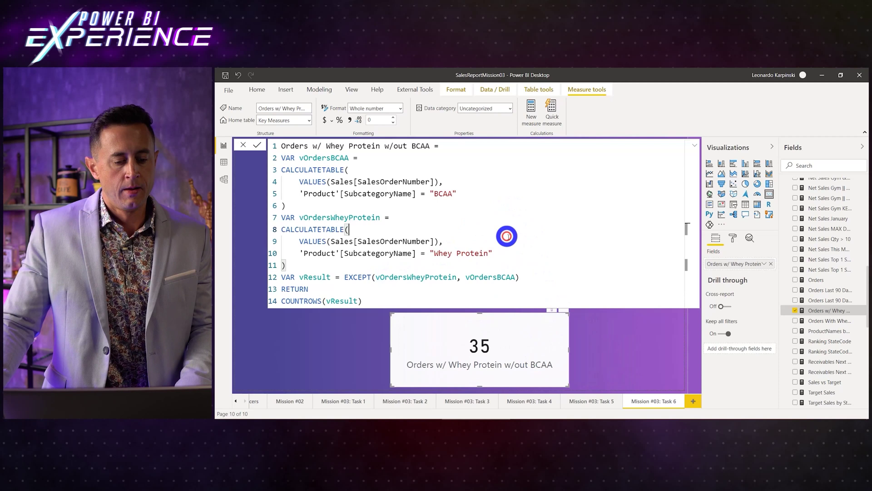
left_click(463, 226)
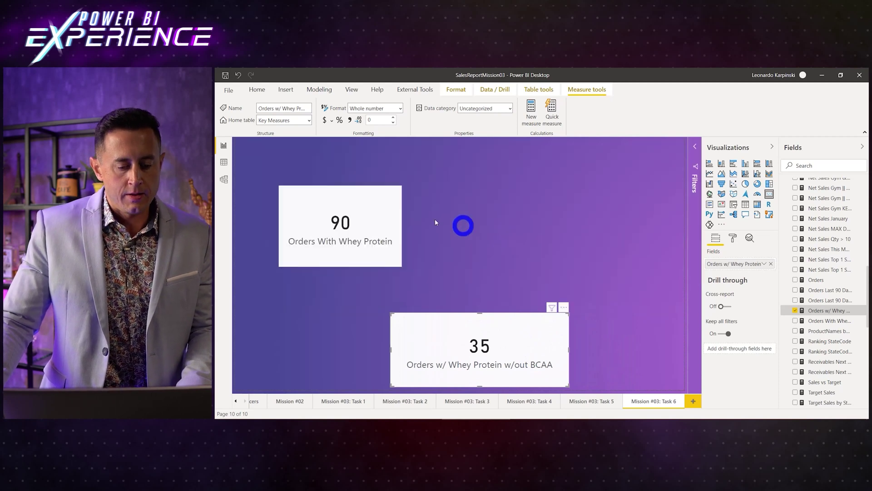
left_click(352, 202)
key("Delete")
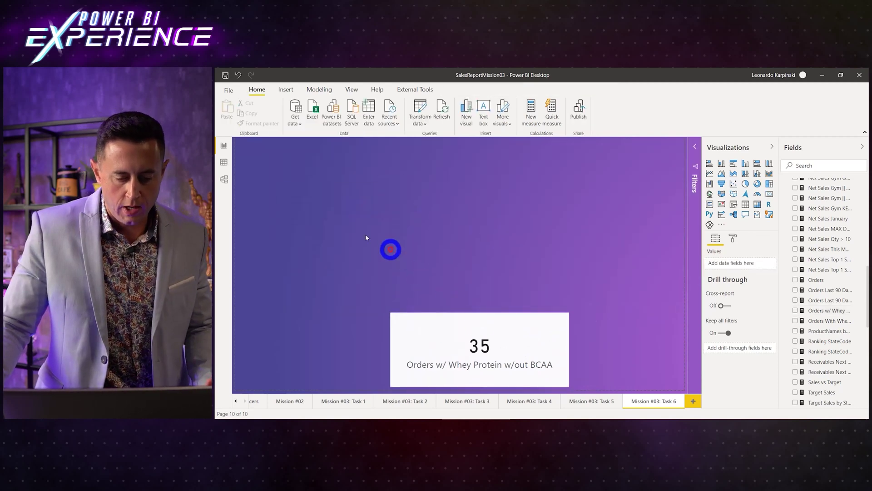
left_click_drag(417, 346, 552, 198)
left_click(565, 279)
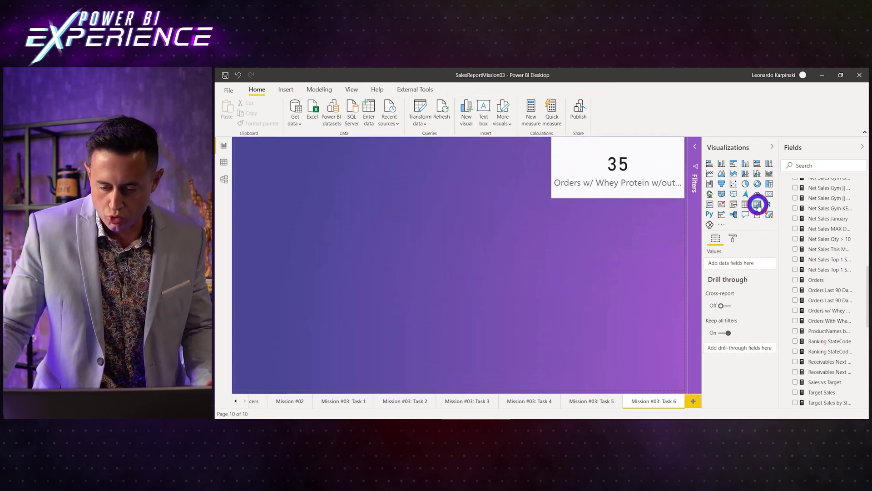
Step: Add a large matrix at the top-left with Customer on rows and Month Short on columns
left_click_drag(648, 216, 333, 285)
left_click_drag(325, 230, 272, 125)
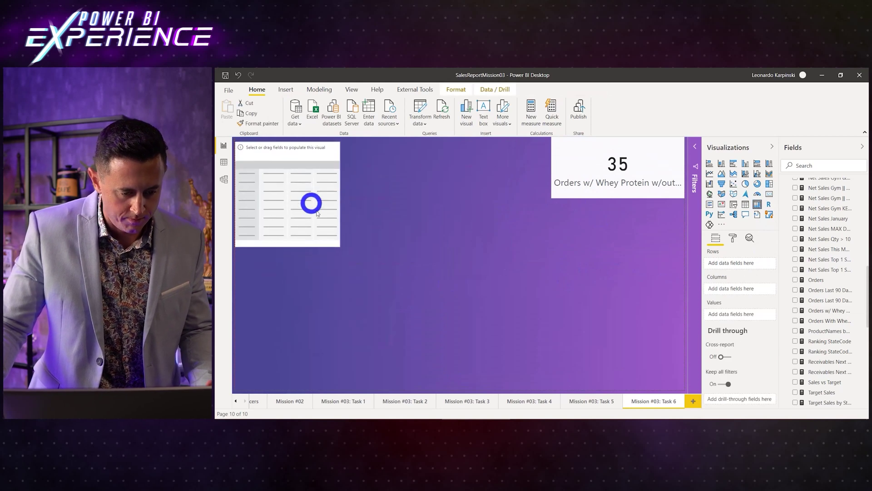
left_click_drag(340, 247, 530, 383)
left_click_drag(424, 284, 434, 286)
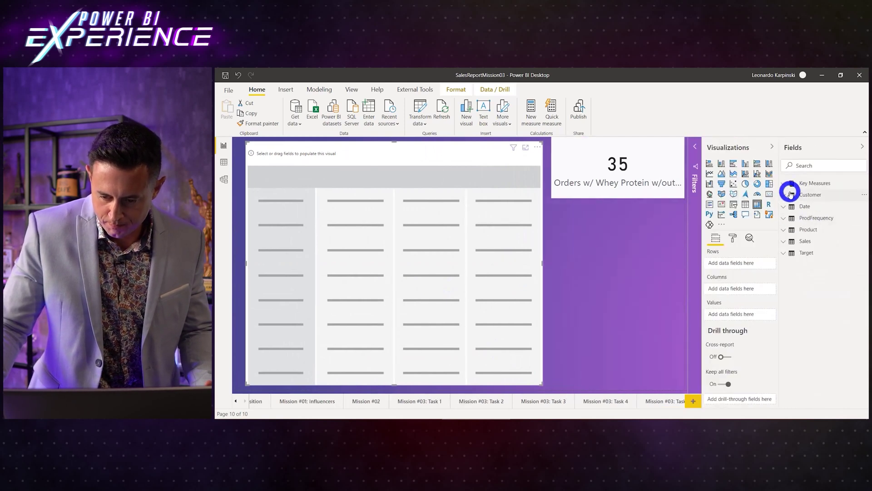
left_click(783, 195)
left_click(795, 238)
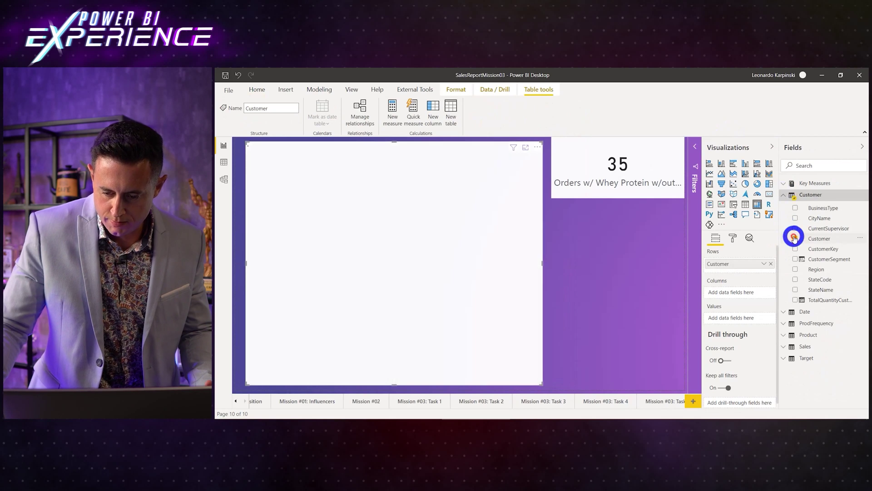
left_click(784, 194)
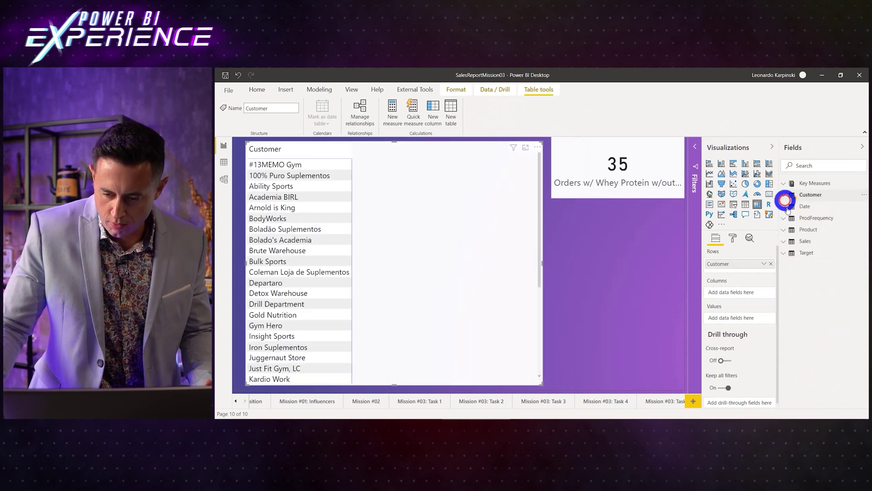
left_click(784, 207)
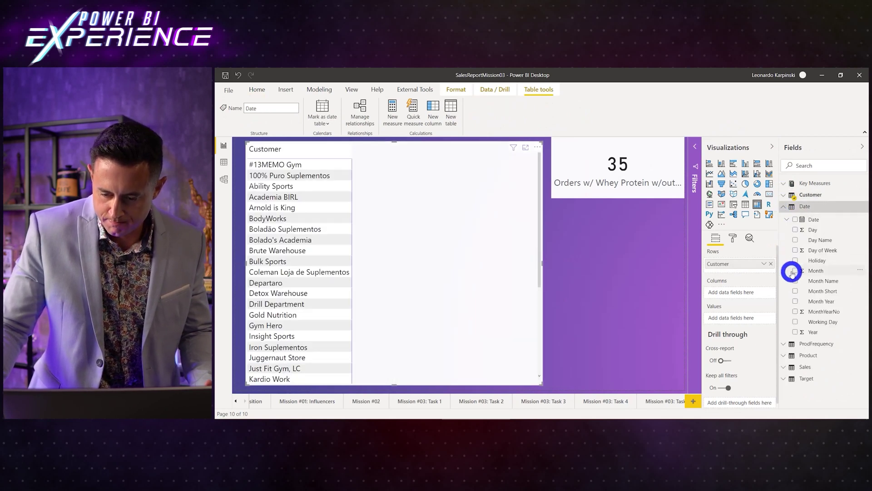
left_click(795, 292)
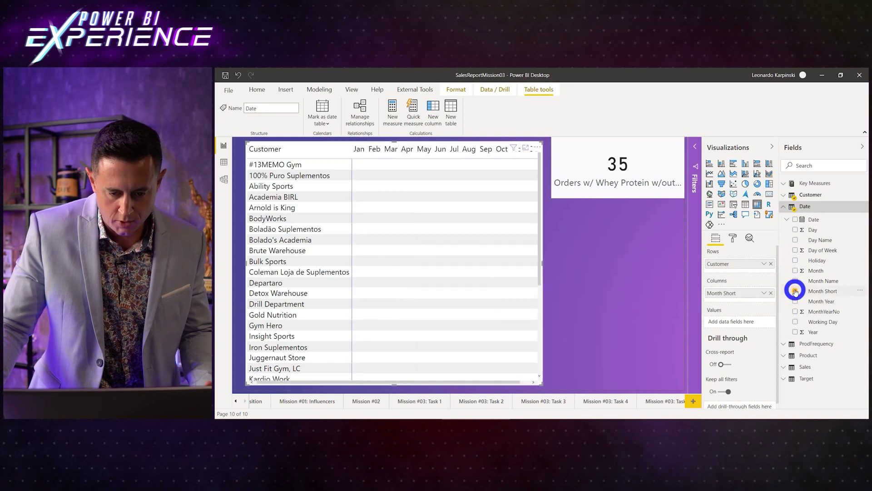
Step: Add Orders w/ Whey Protein w/out BCAA from Key Measures as the matrix values
left_click(793, 183)
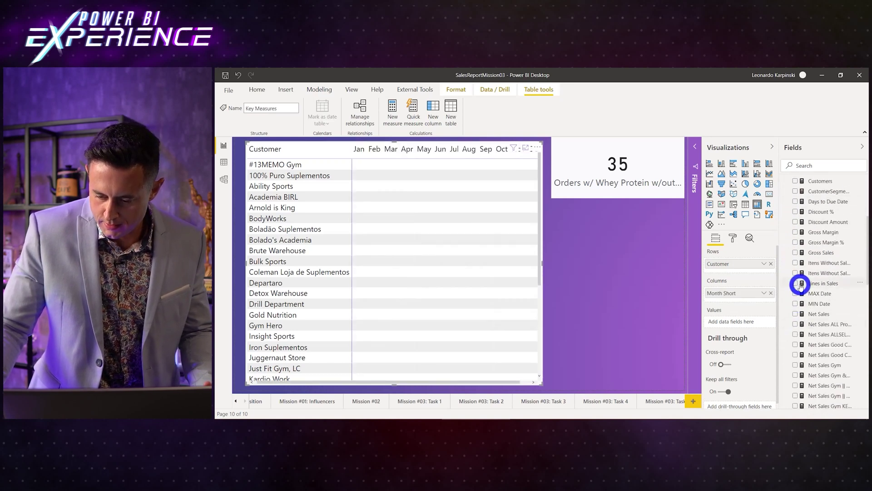
scroll(801, 284, "up", 1)
left_click(633, 163)
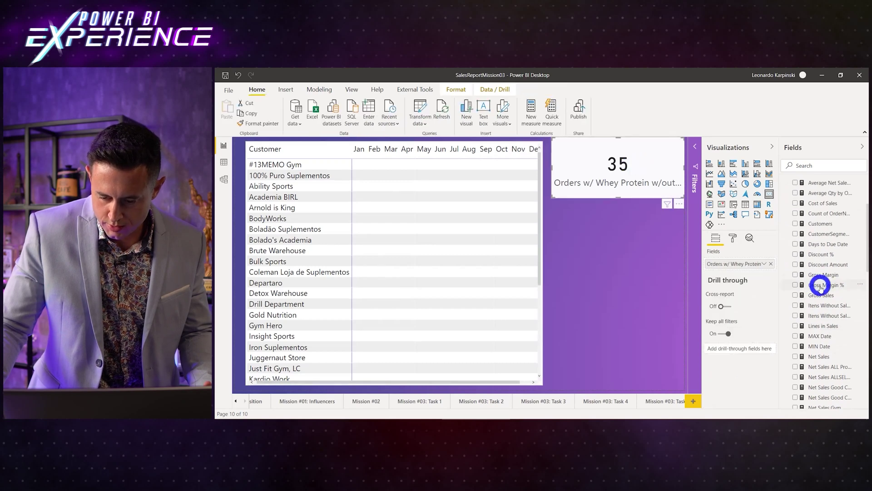
scroll(820, 287, "down", 5)
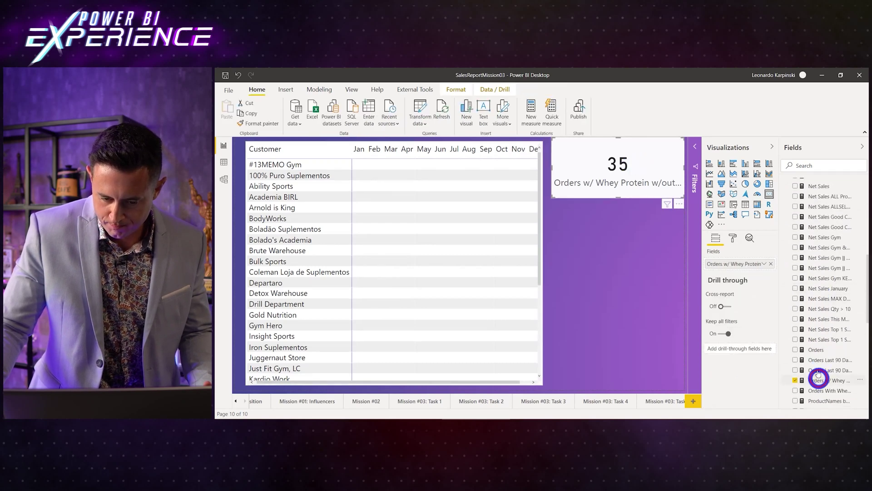
left_click_drag(817, 378, 481, 255)
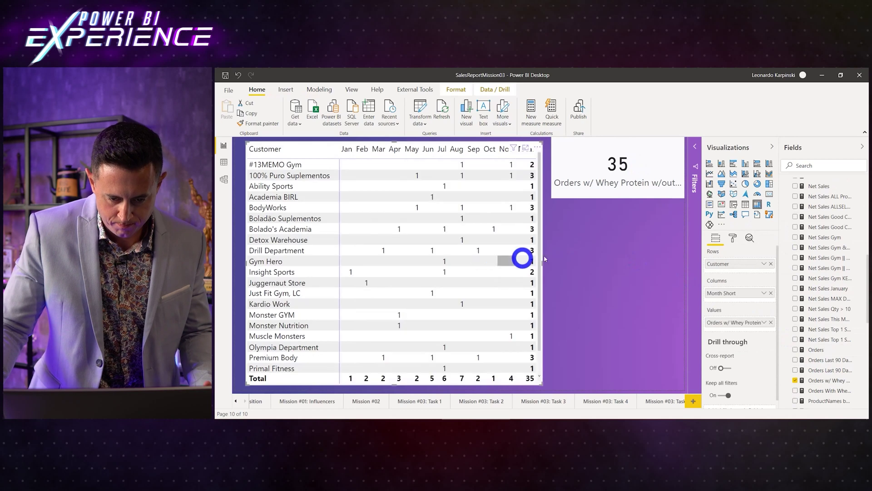
Step: Expand the matrix's Grid format settings to compact its customer rows, then reselect the 35 card
left_click(608, 177)
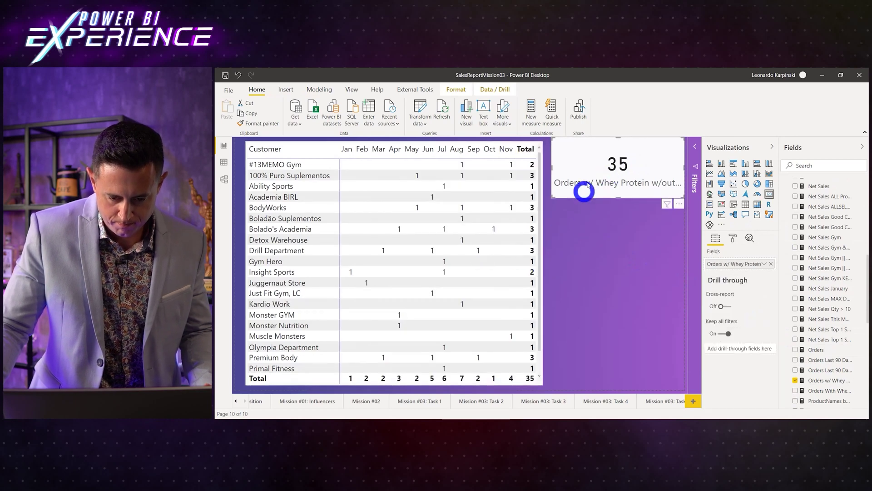
left_click(539, 245)
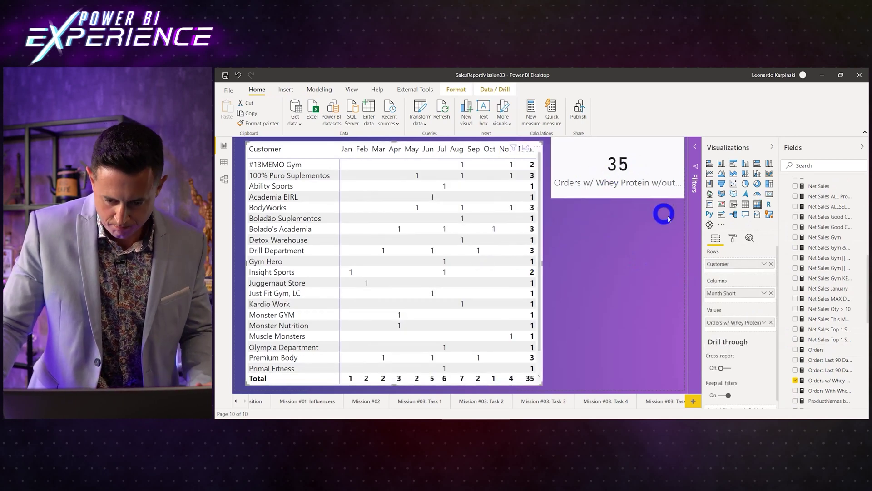
left_click(728, 239)
left_click(725, 299)
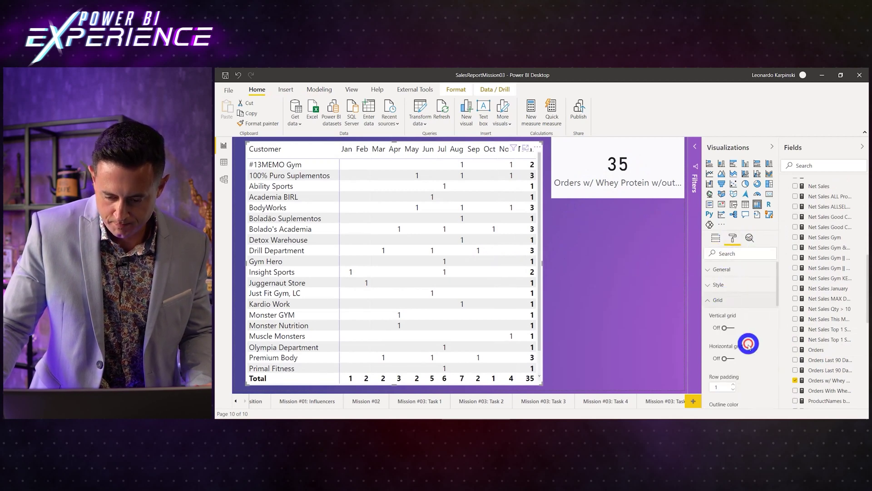
scroll(745, 341, "down", 3)
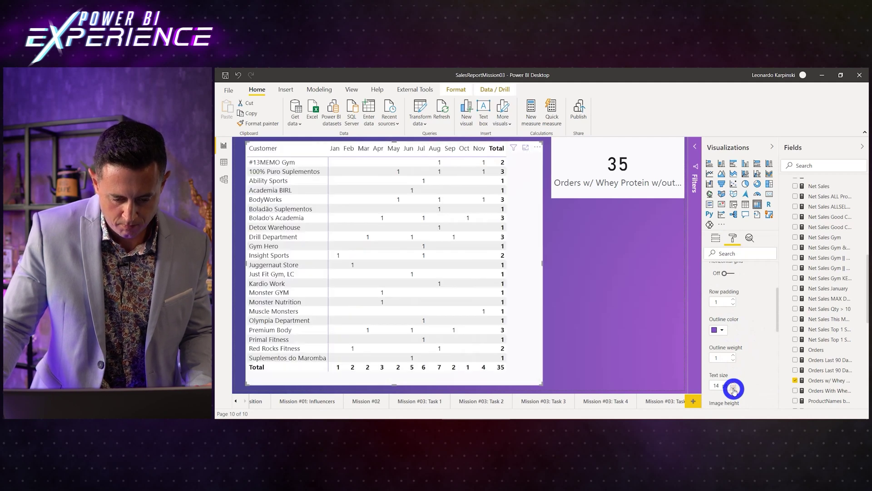
left_click(591, 325)
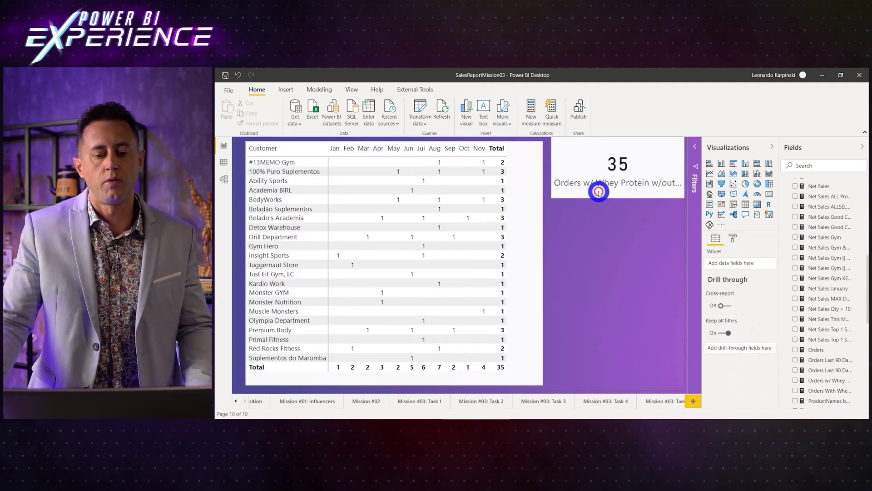
left_click(599, 193)
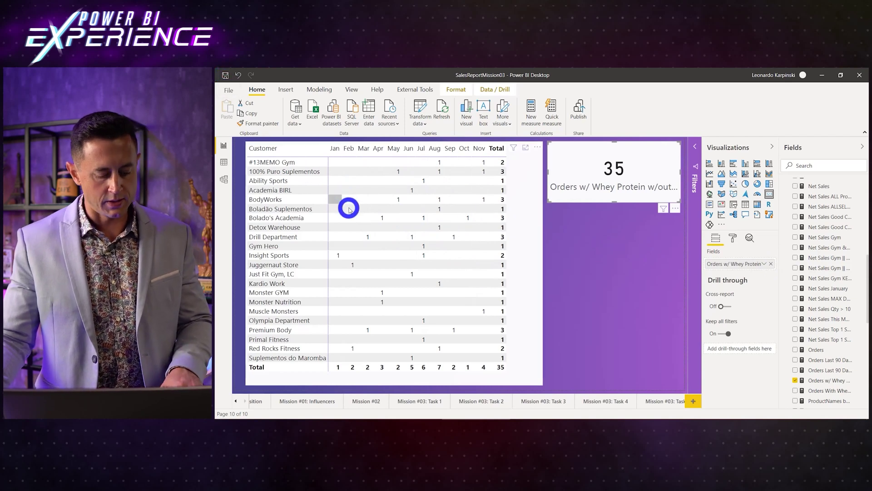
key("super")
Step: Launch DrawView, move its toolbar out of the way, and return to the overlapping-circles page
type("dr")
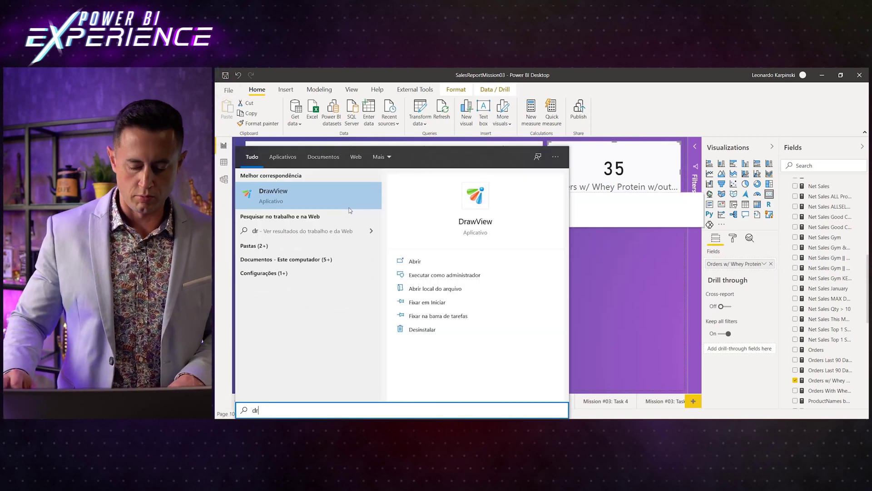
key("Return")
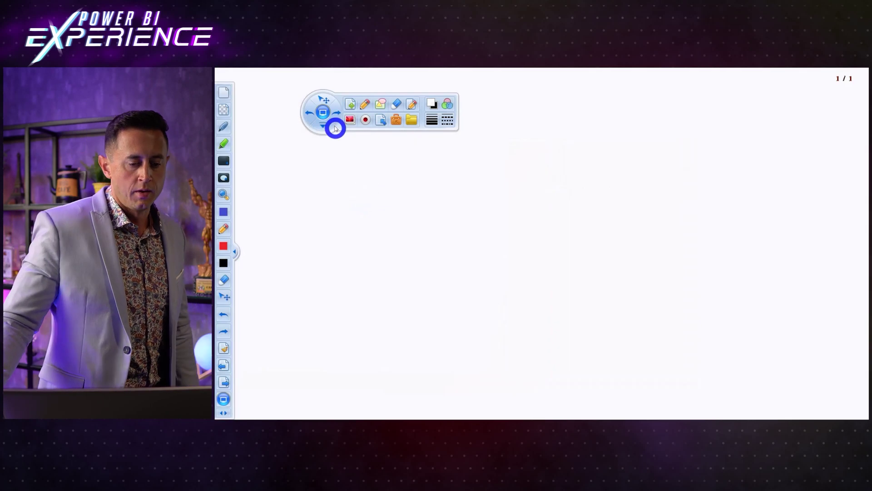
left_click_drag(338, 98, 283, 414)
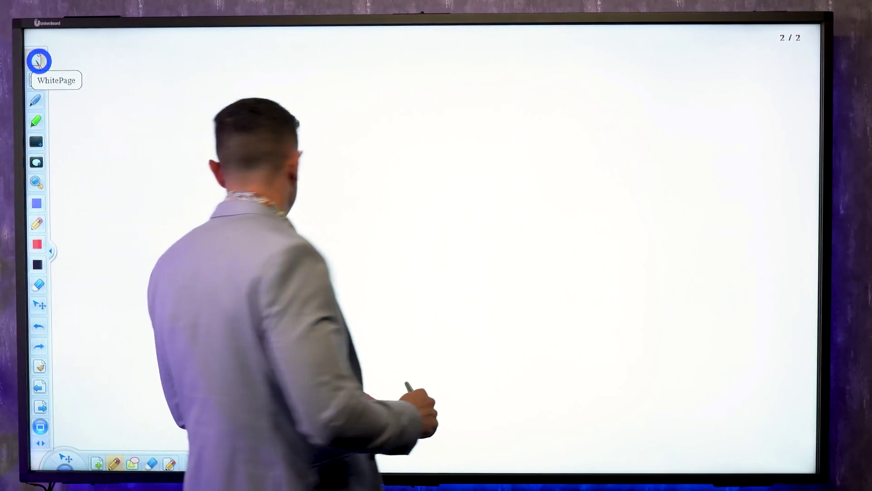
left_click(40, 386)
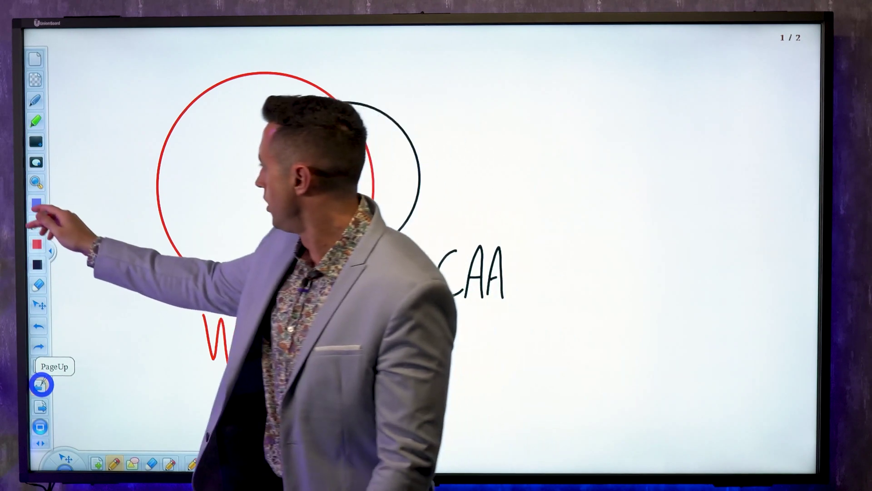
left_click(37, 203)
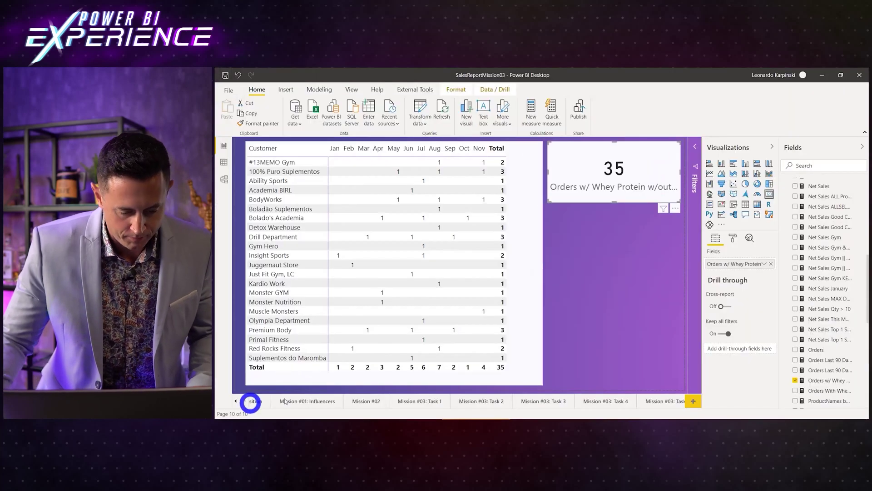
Step: Select the 35 card and open the Orders w/ Whey Protein w/out BCAA formula
left_click(606, 203)
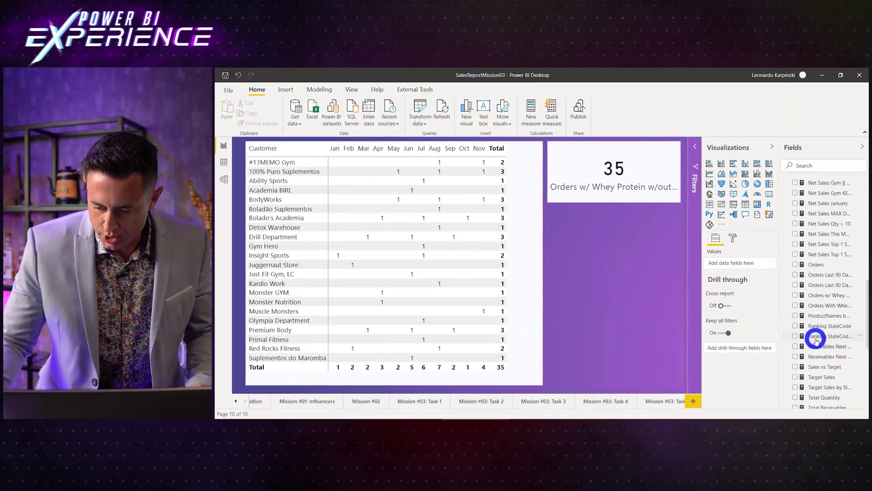
scroll(814, 336, "down", 3)
scroll(816, 308, "up", 3)
scroll(816, 301, "up", 10)
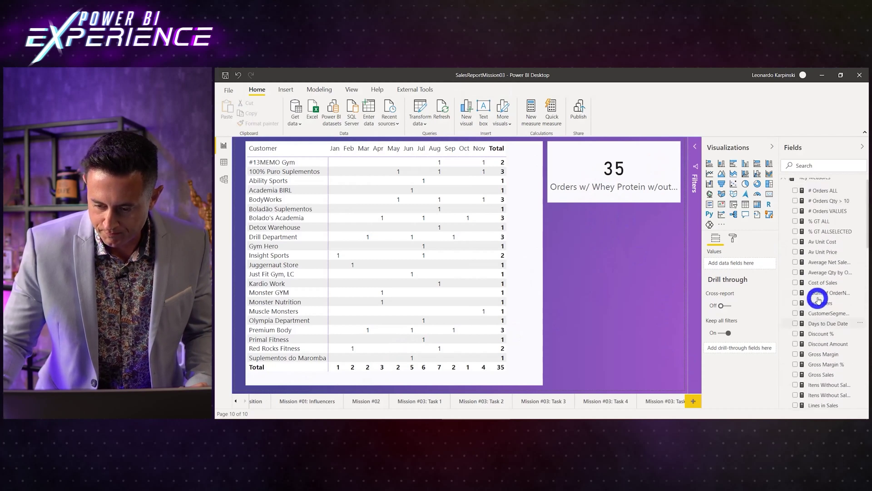
left_click(599, 169)
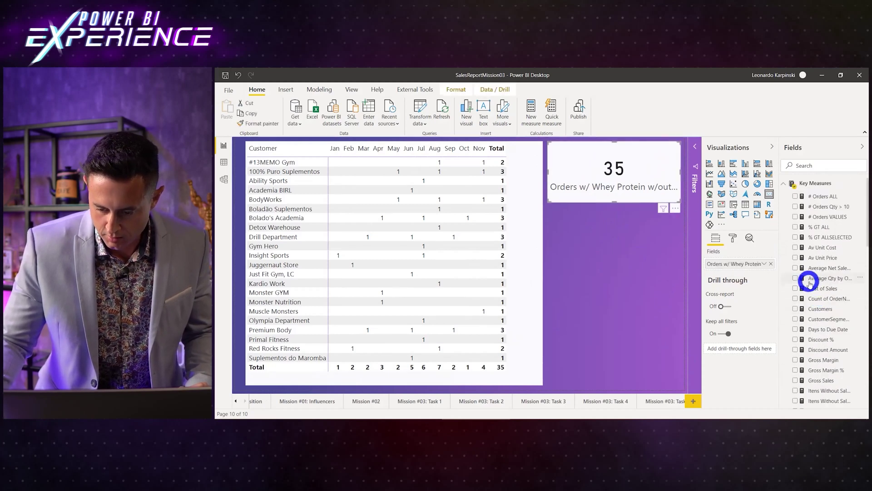
scroll(813, 299, "down", 10)
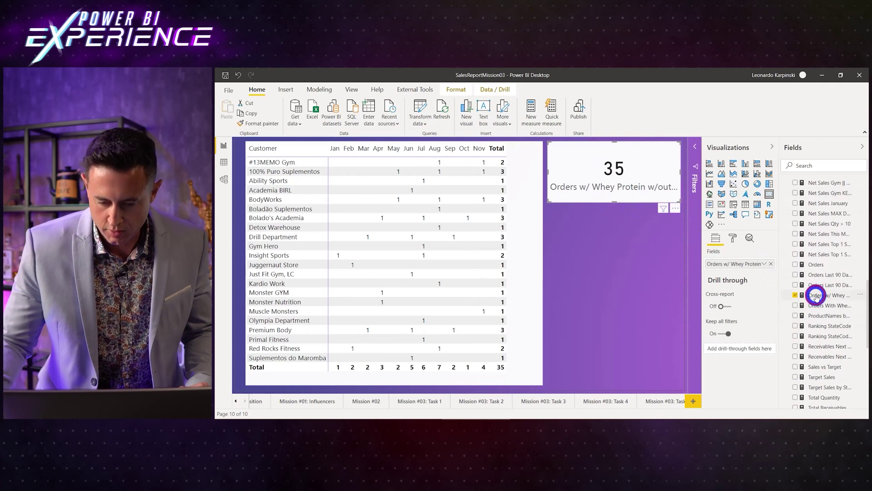
left_click(816, 296)
Step: Swap the arguments to EXCEPT(vOrdersBCAA, vOrdersWheyProtein) and commit, dropping the totals to 8
left_click(465, 222)
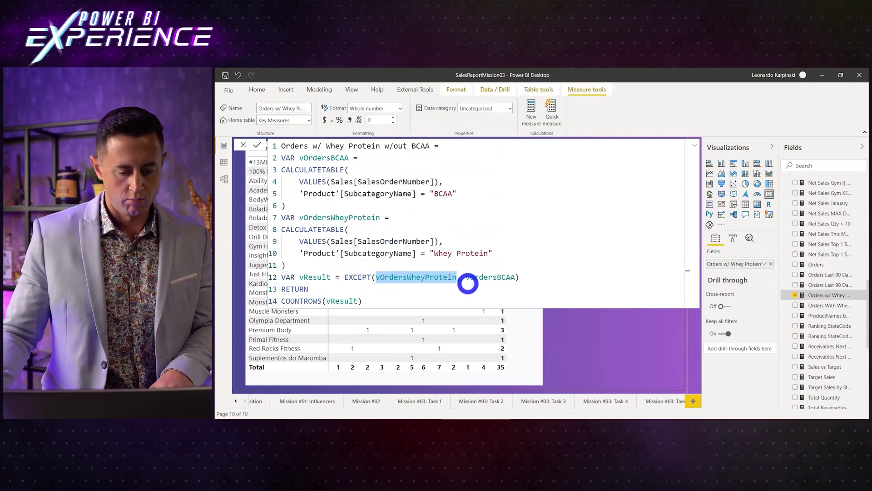
key("BackSpace")
key("Delete")
key("Delete")
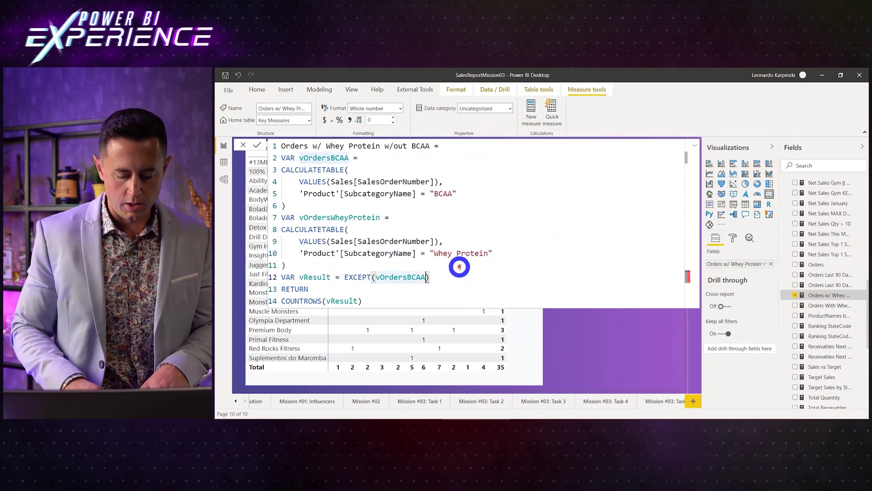
type("vOrdersWheyProtein")
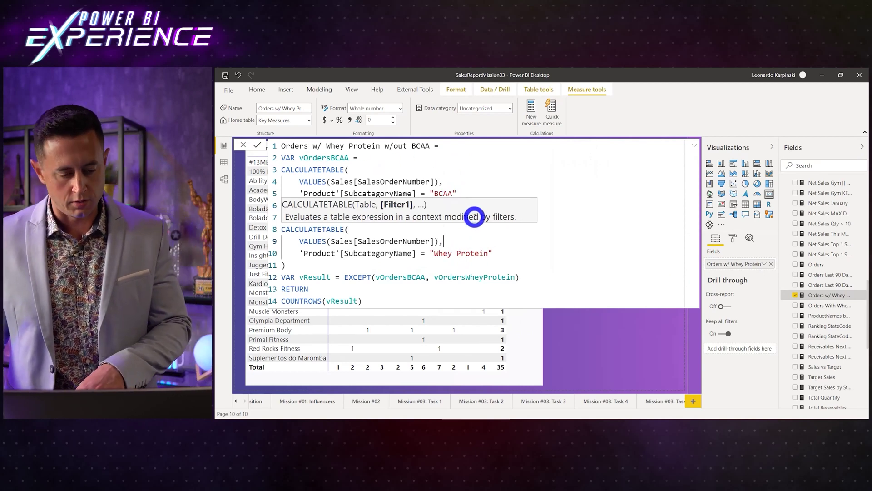
left_click(465, 176)
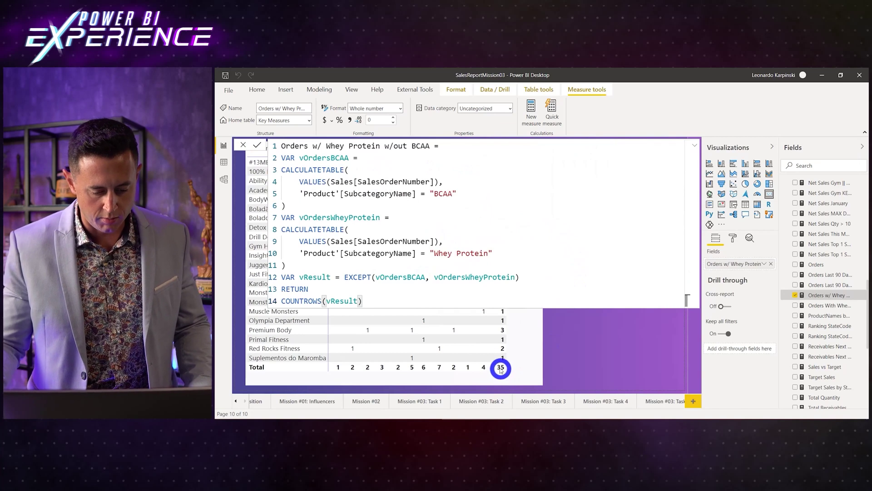
left_click(525, 378)
left_click(456, 206)
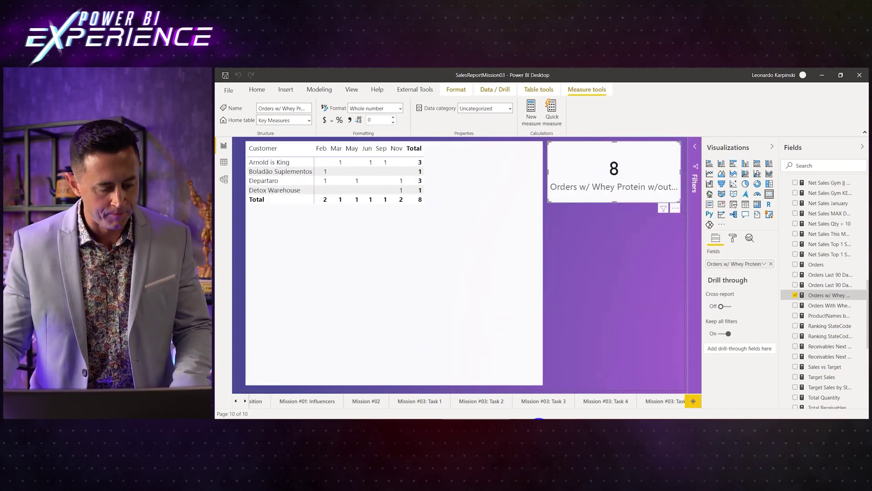
Step: Relaunch DrawView's previous session, write 8 in the BCAA-only region, and return to the report
key("super")
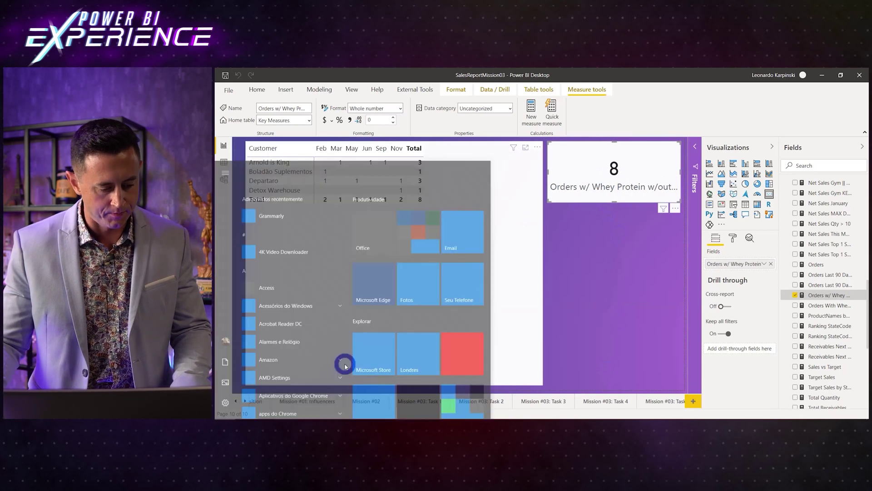
type("dr")
key("Return")
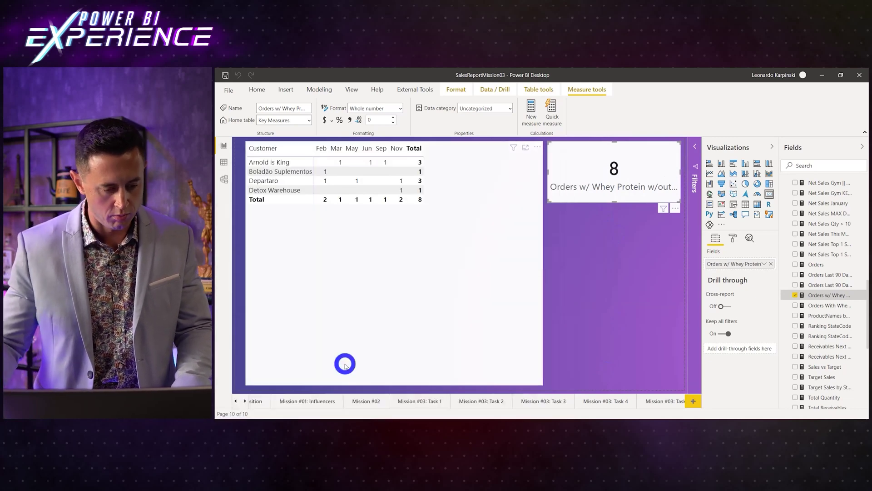
left_click(527, 261)
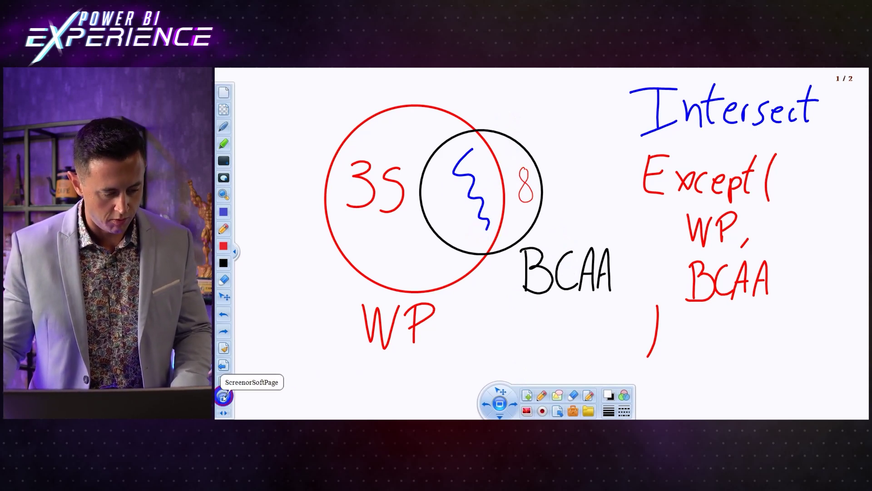
left_click(223, 391)
Step: Replace EXCEPT with INTERSECT in the measure so the matrix totals 55, then reshow the Venn sketch
left_click(458, 200)
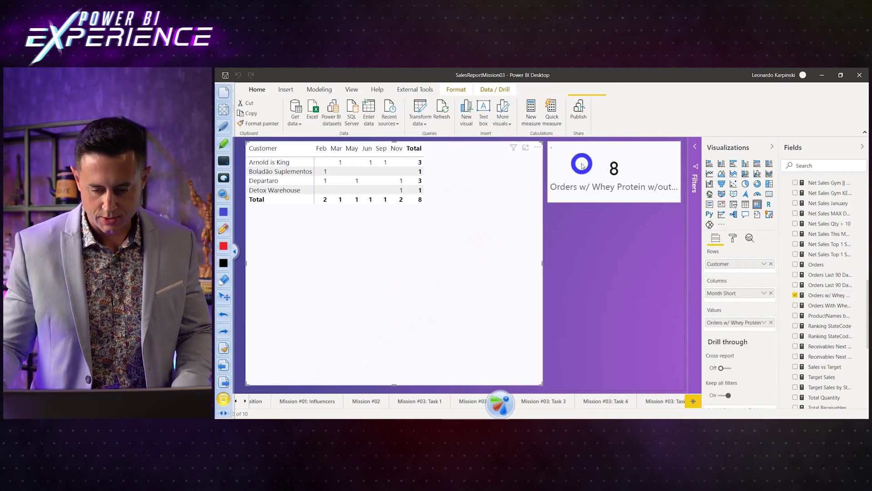
left_click(707, 262)
left_click(816, 296)
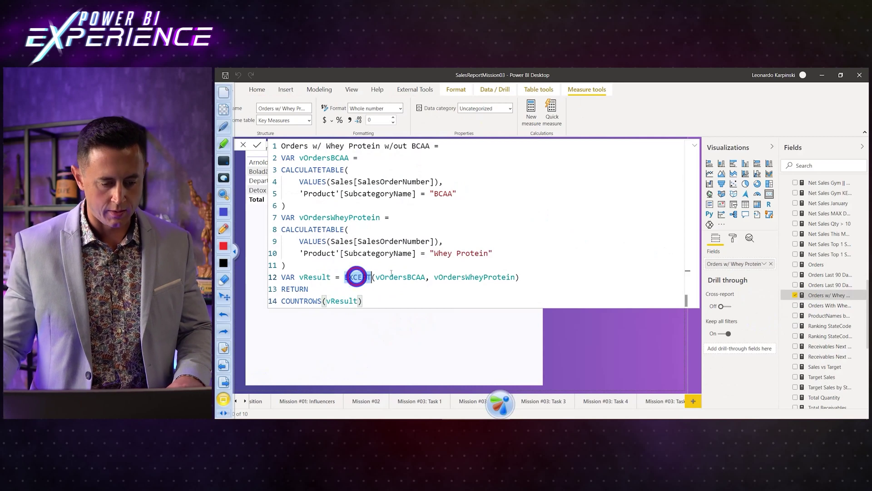
type("INTER")
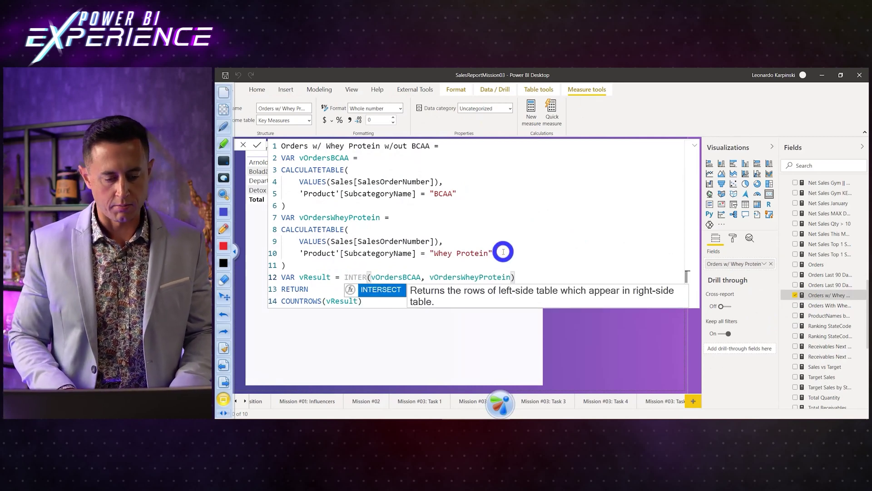
key("Tab")
key("Down")
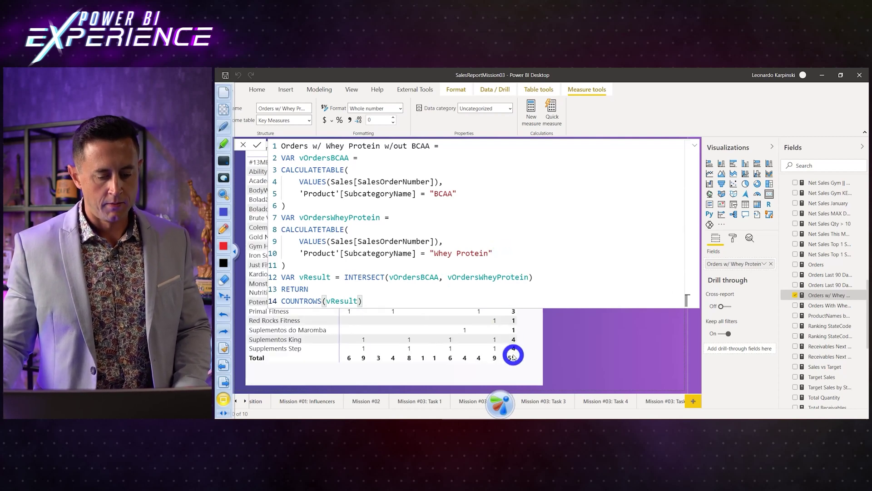
left_click(224, 400)
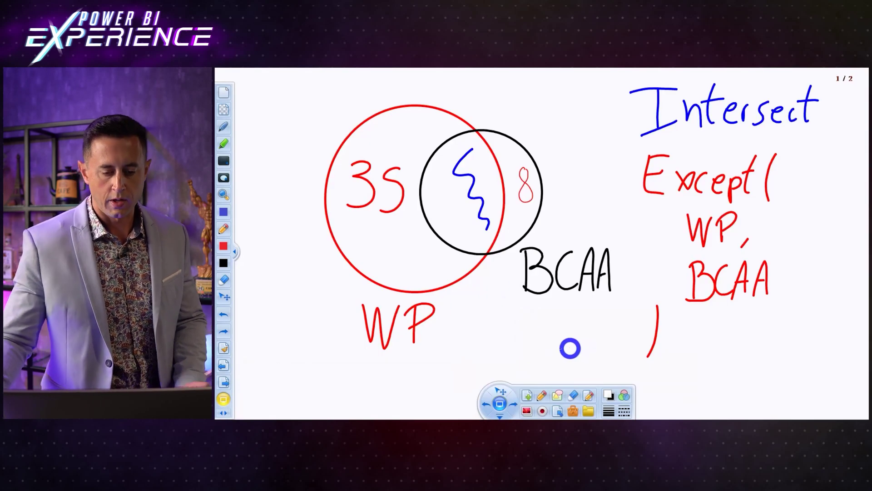